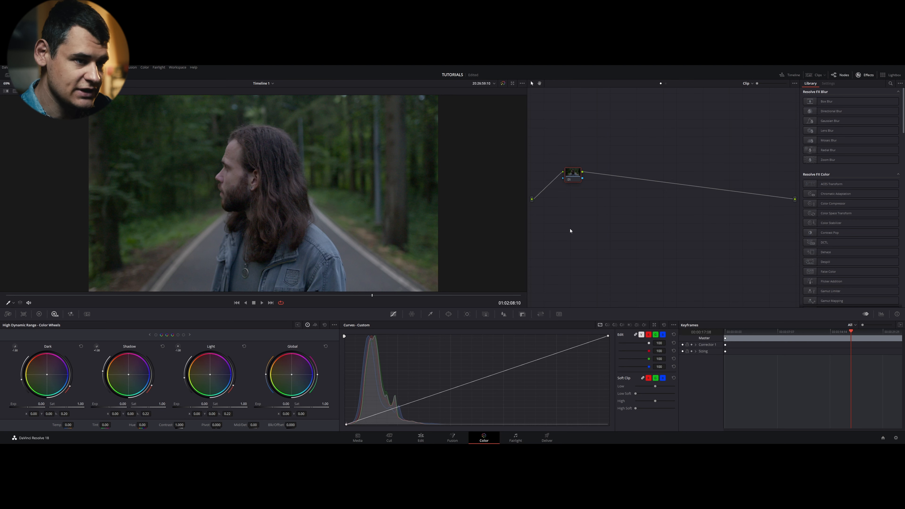
Reposition node 01, add a splitter/combiner after it, and inspect the splitter, the three channel nodes and the combiner
left_click_drag(573, 182, 568, 171)
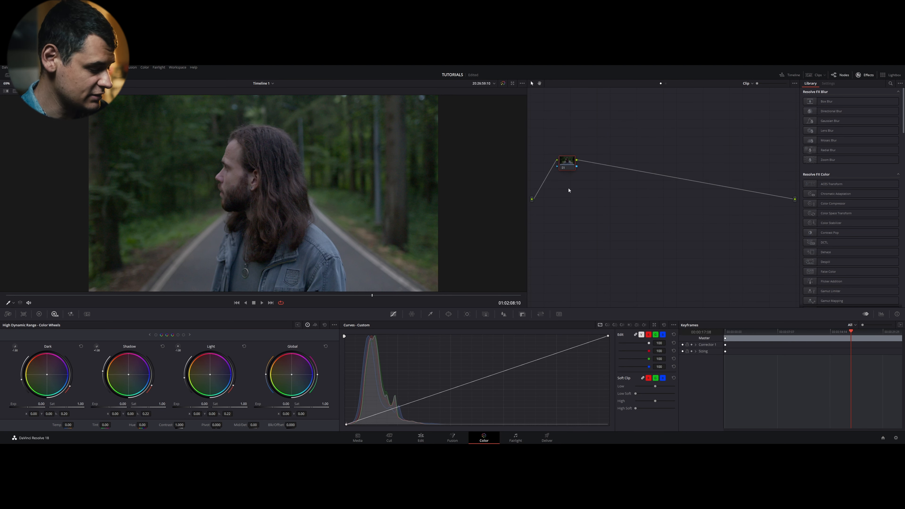
key("alt+y")
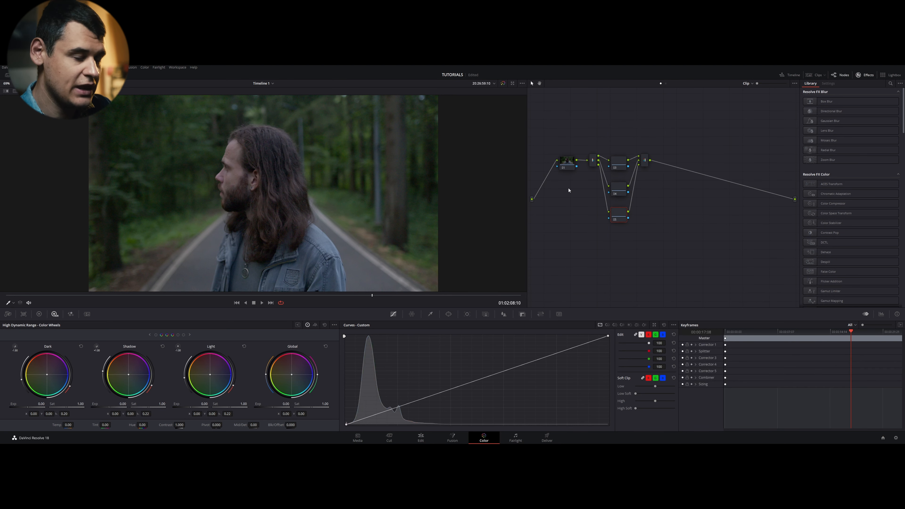
left_click(592, 163)
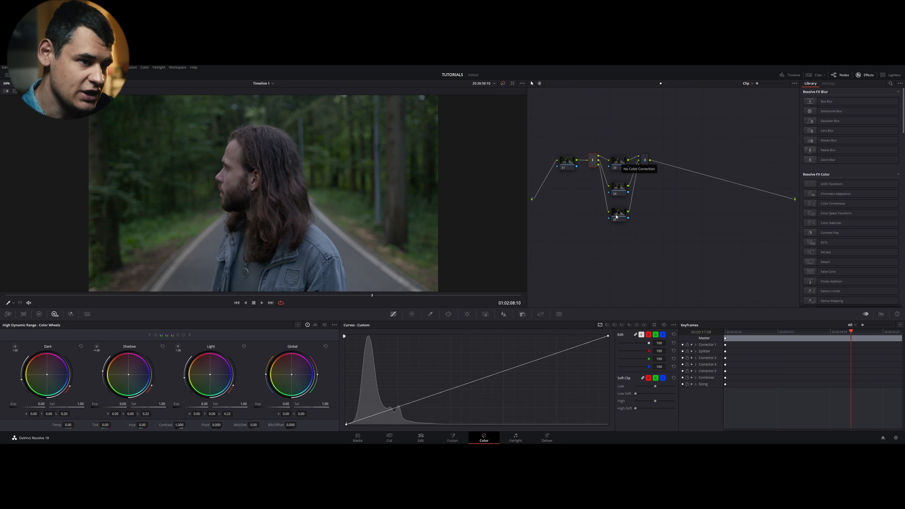
left_click(618, 161)
left_click(617, 194)
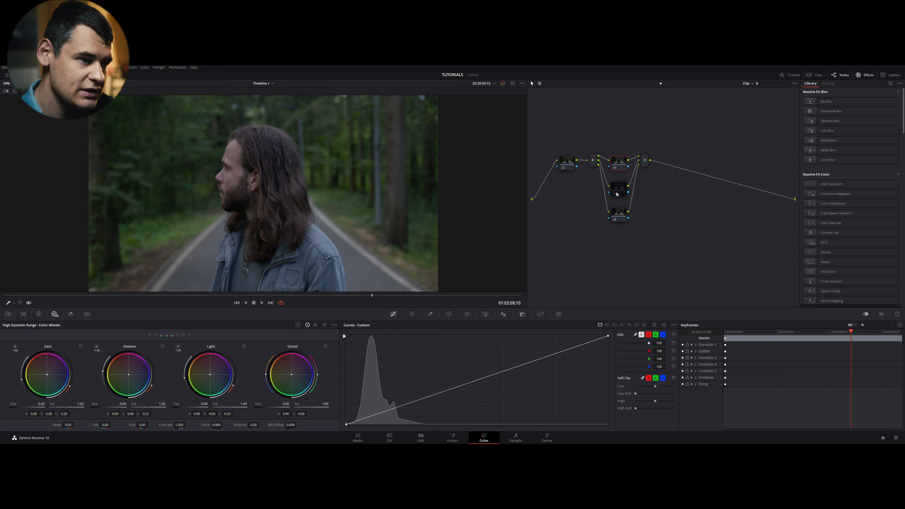
left_click(620, 192)
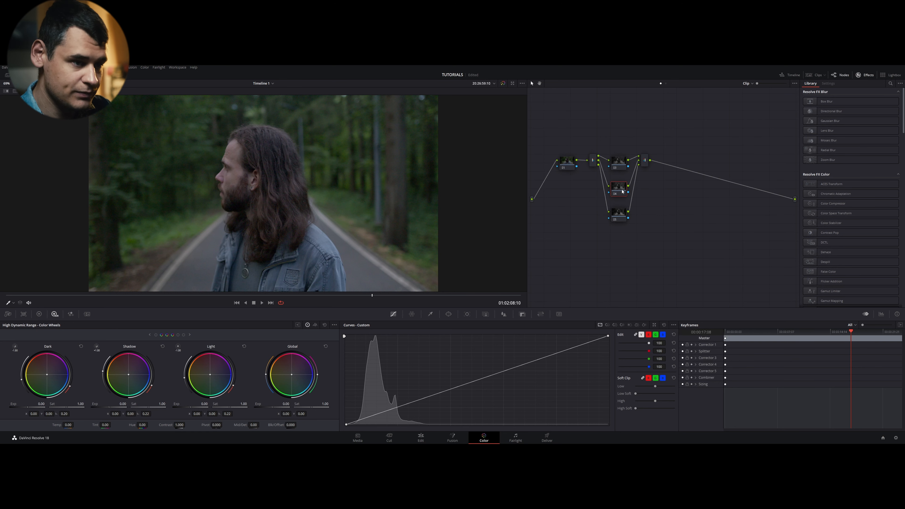
left_click(646, 158)
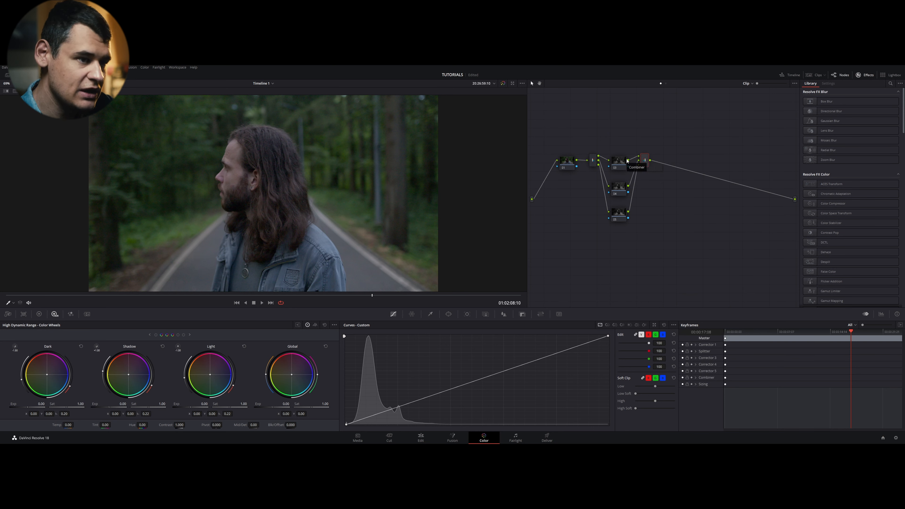
left_click(621, 161)
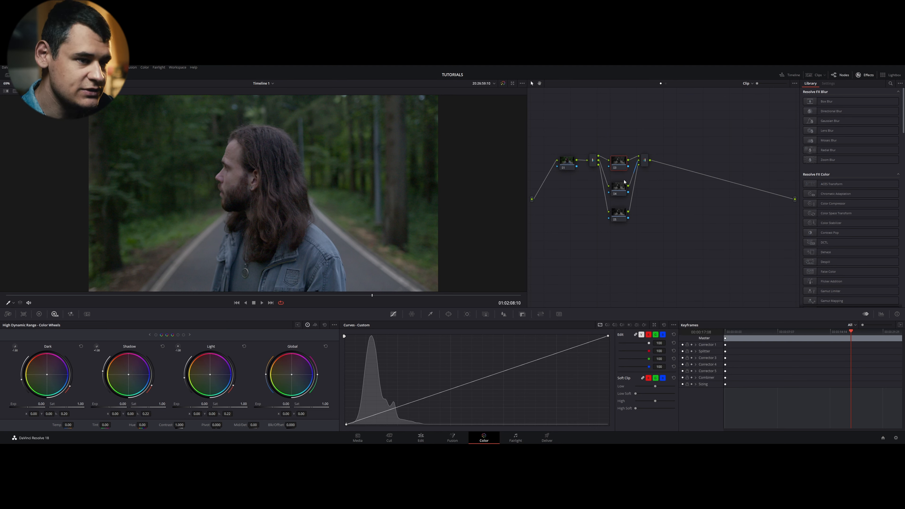
Use Node Sizing to set the zoom of the middle channel node (04) to about 1.03
left_click(618, 193)
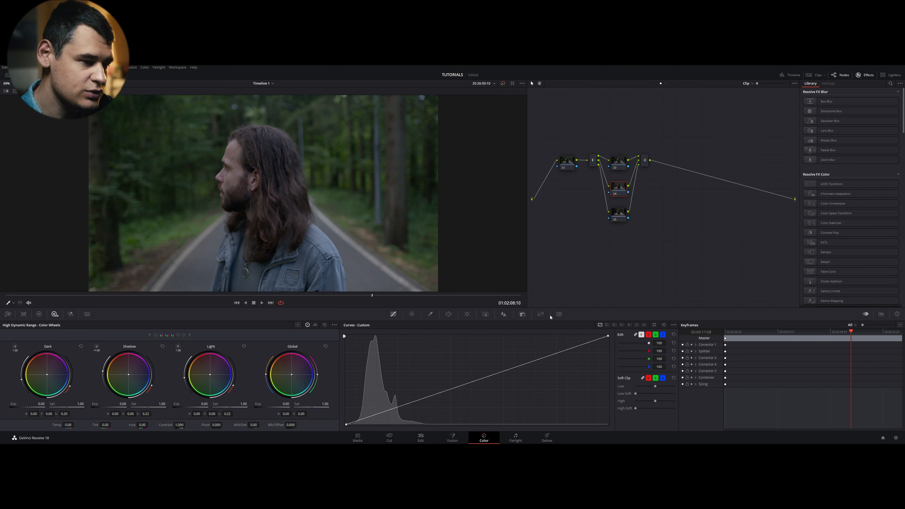
left_click(540, 314)
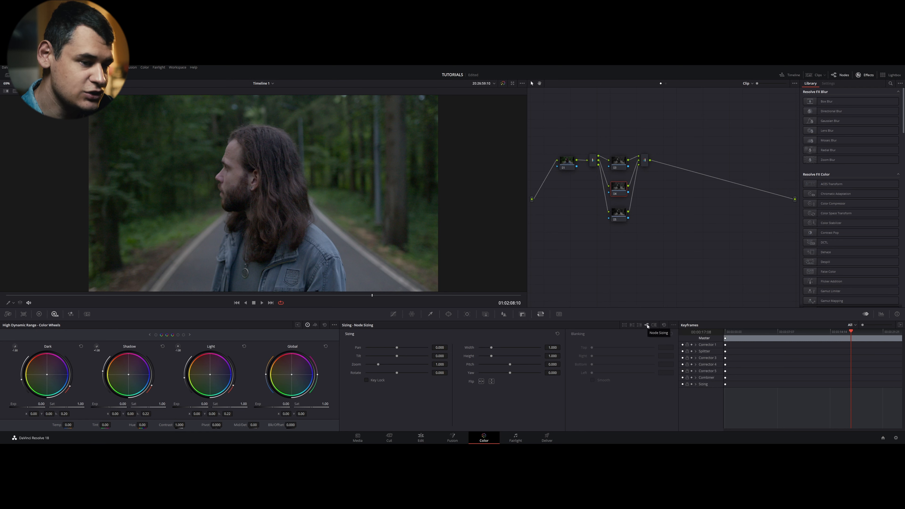
left_click(624, 325)
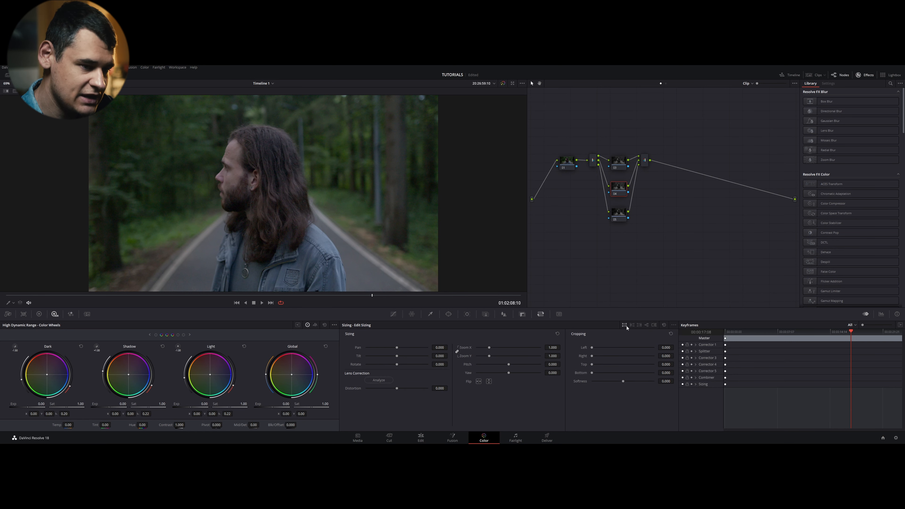
left_click(633, 325)
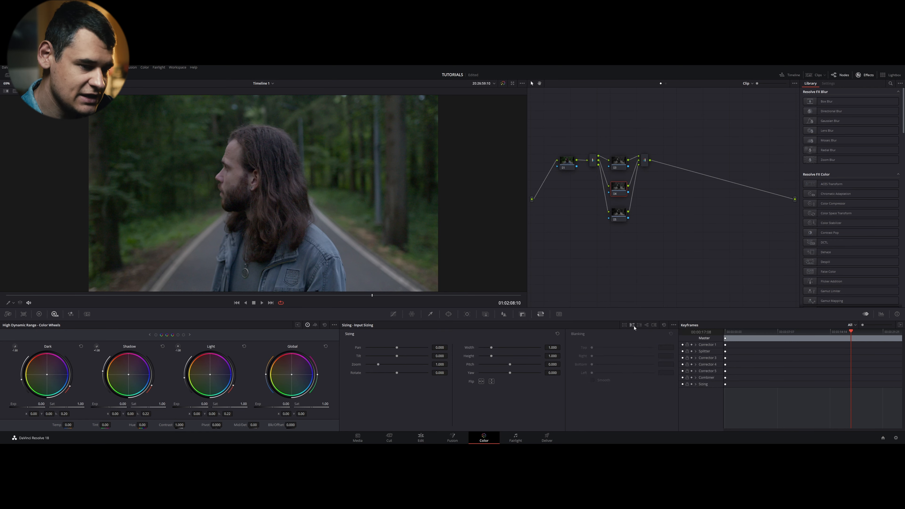
left_click(647, 326)
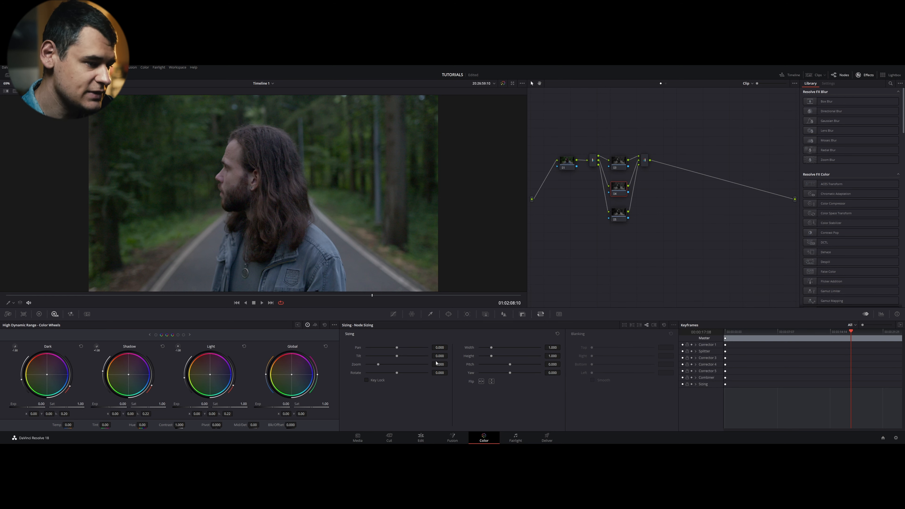
left_click_drag(440, 365, 449, 364)
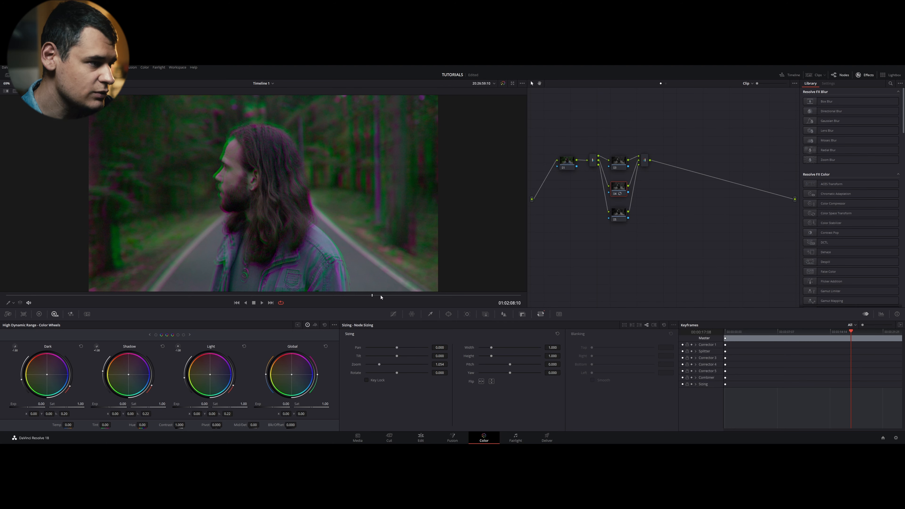
mouse_move(380, 296)
left_mouse_down()
mouse_move(402, 297)
mouse_move(394, 297)
left_mouse_up()
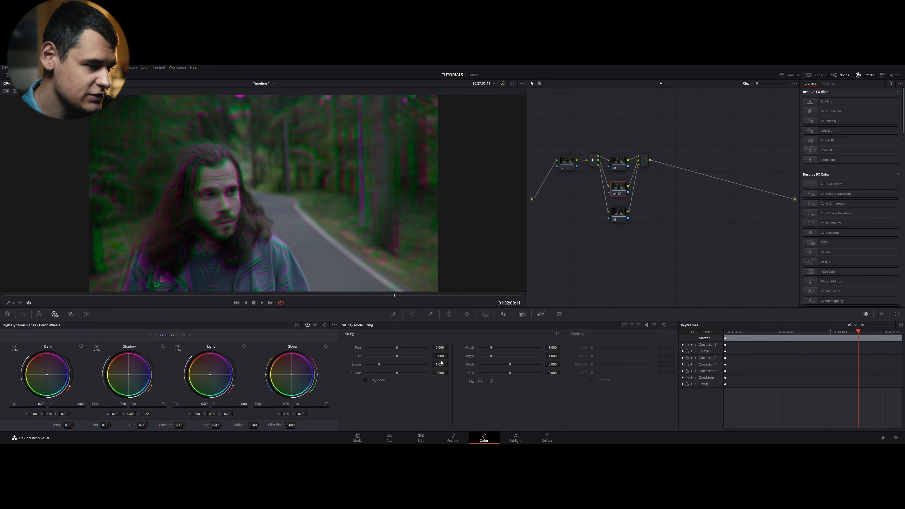
left_click_drag(441, 364, 450, 364)
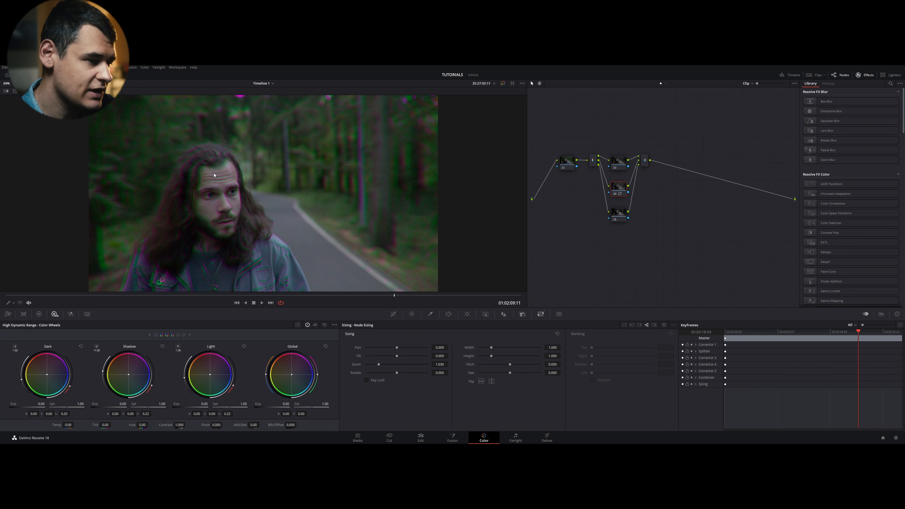
Add an inverted circular window to node 04, center it on the man's face and shrink it to fit his head
left_click(447, 315)
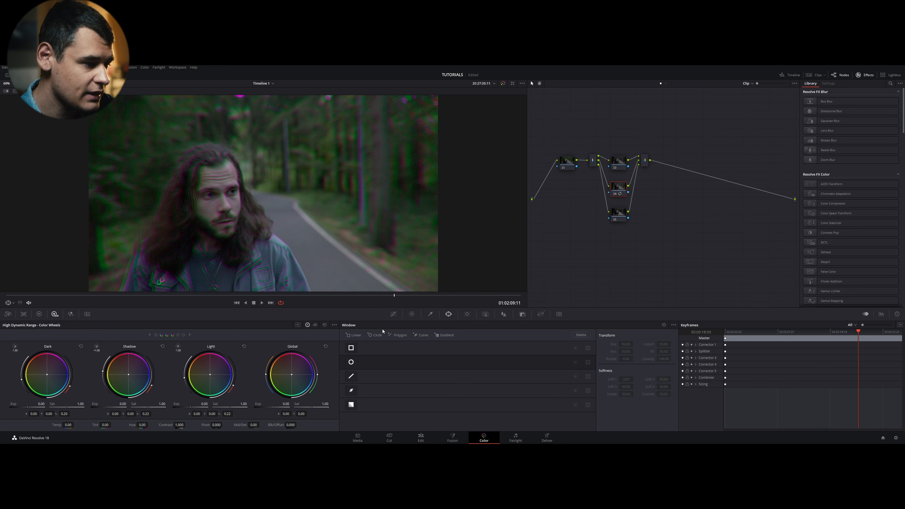
left_click(351, 363)
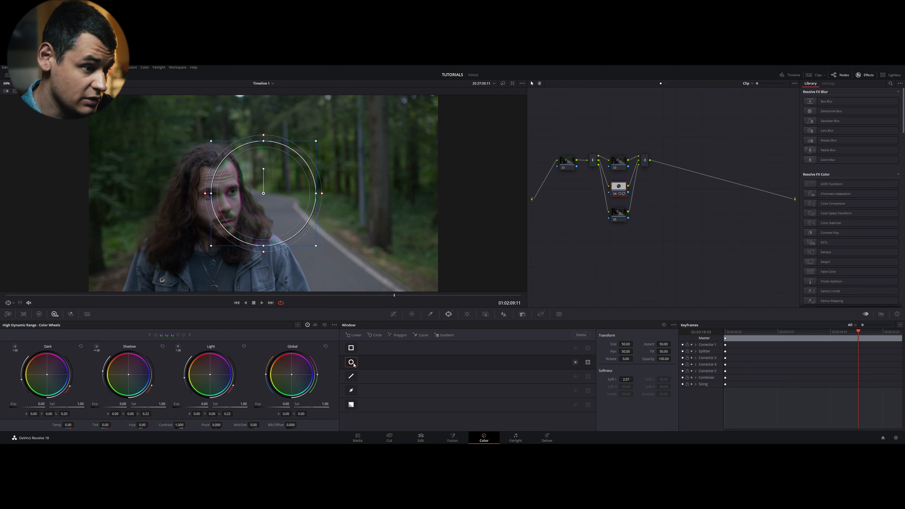
left_click(575, 362)
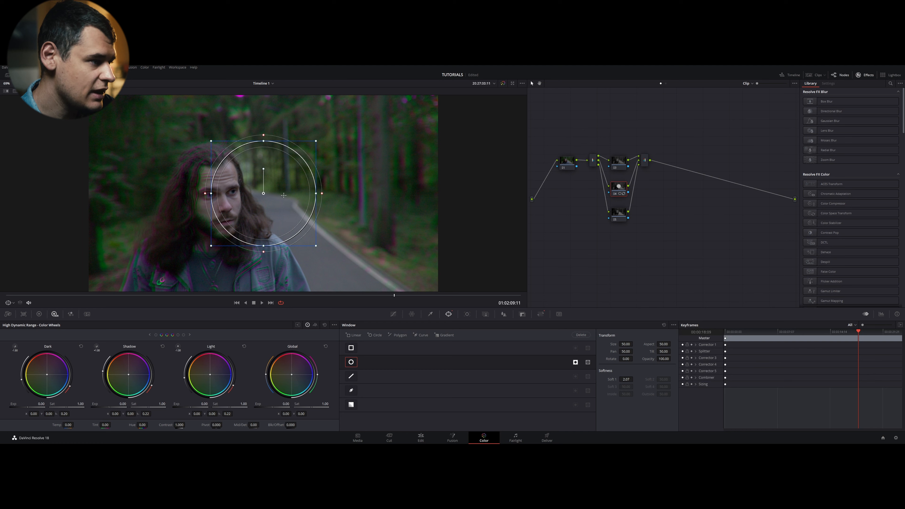
left_click_drag(263, 193, 215, 195)
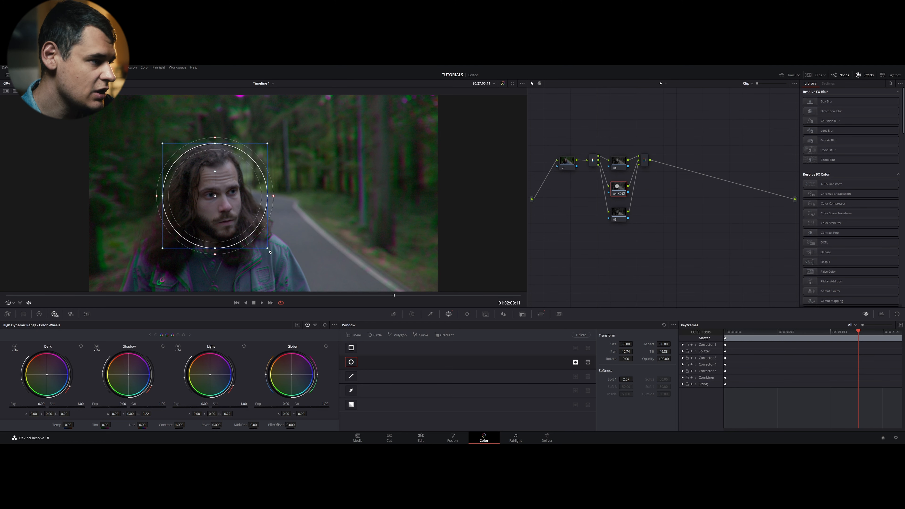
left_click_drag(269, 249, 263, 243)
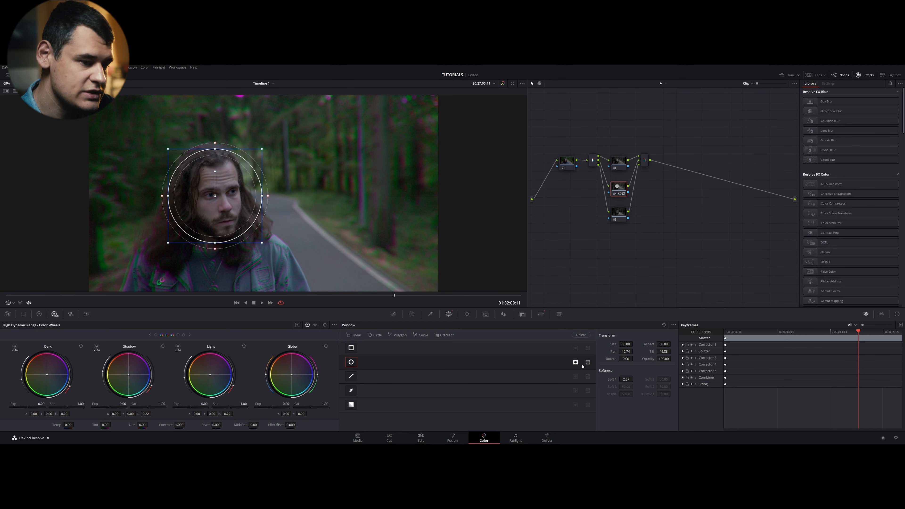
Soften the circular window's edge to about 24.57 and check the image without the window overlay
left_click_drag(629, 384, 635, 379)
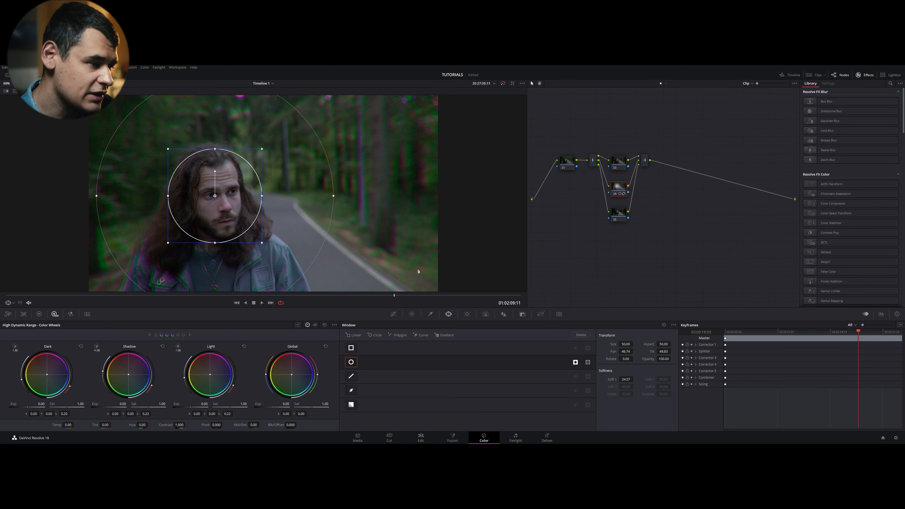
left_click(393, 314)
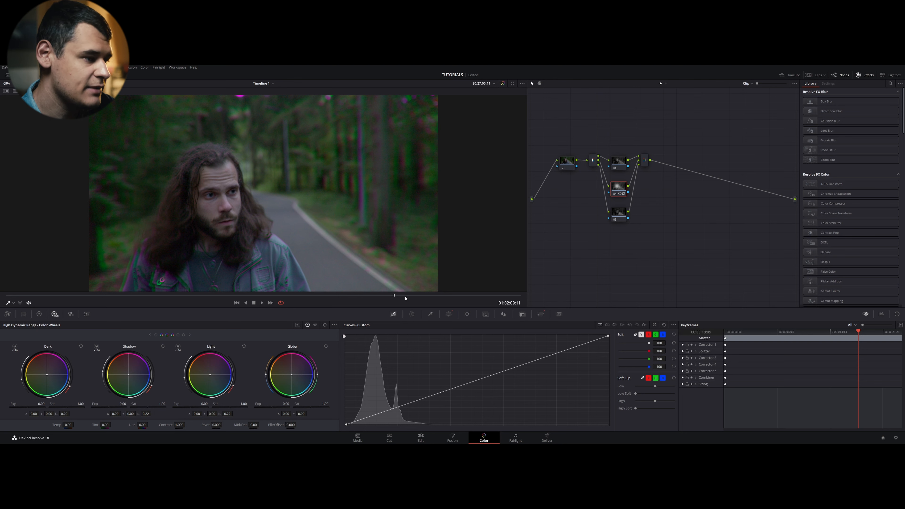
mouse_move(392, 296)
left_mouse_down()
mouse_move(277, 301)
mouse_move(443, 300)
mouse_move(394, 302)
left_mouse_up()
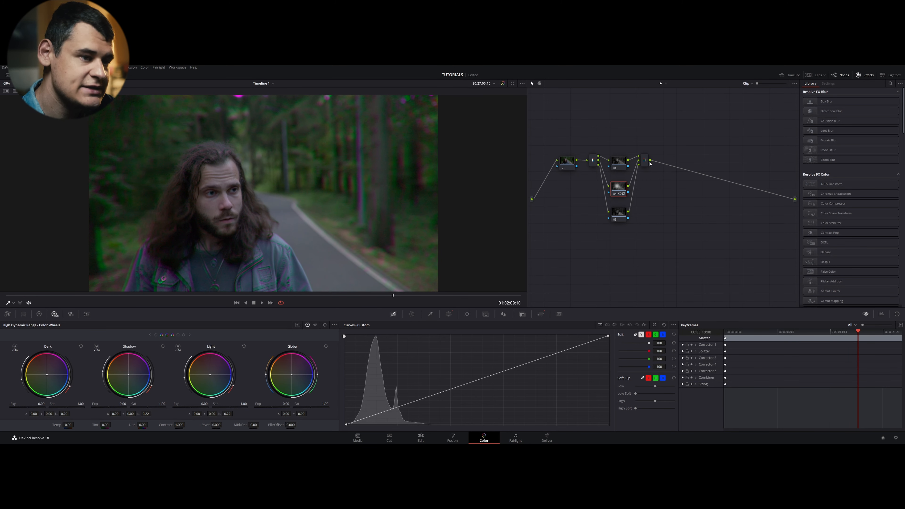
Add a dynamic keyframe to the Master track at 01:02:09:16, with node 04 selected and Node Sizing displayed
left_click(646, 161)
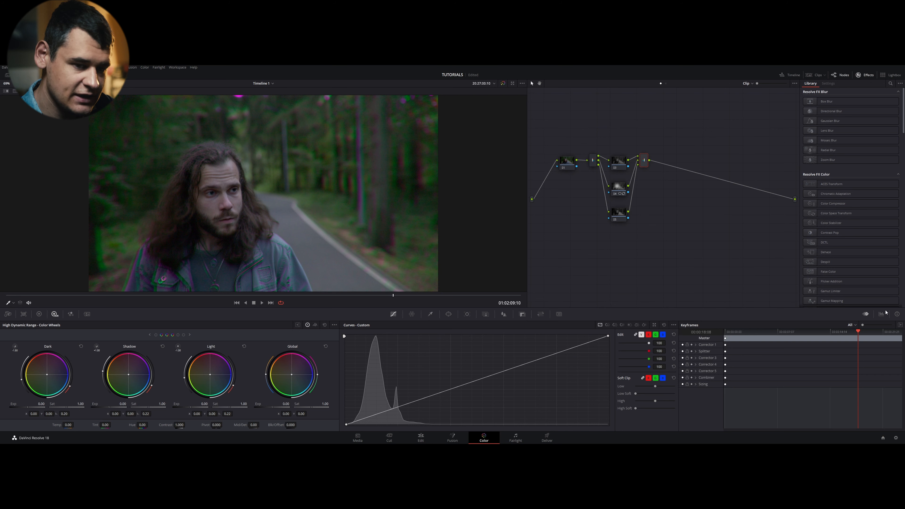
left_click(881, 313)
left_click(869, 317)
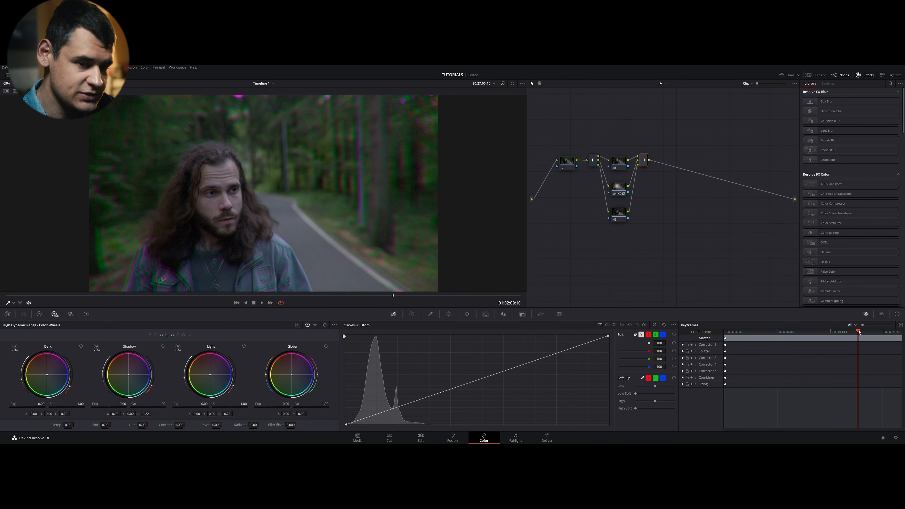
mouse_move(858, 333)
left_mouse_down()
mouse_move(849, 335)
mouse_move(862, 338)
left_mouse_up()
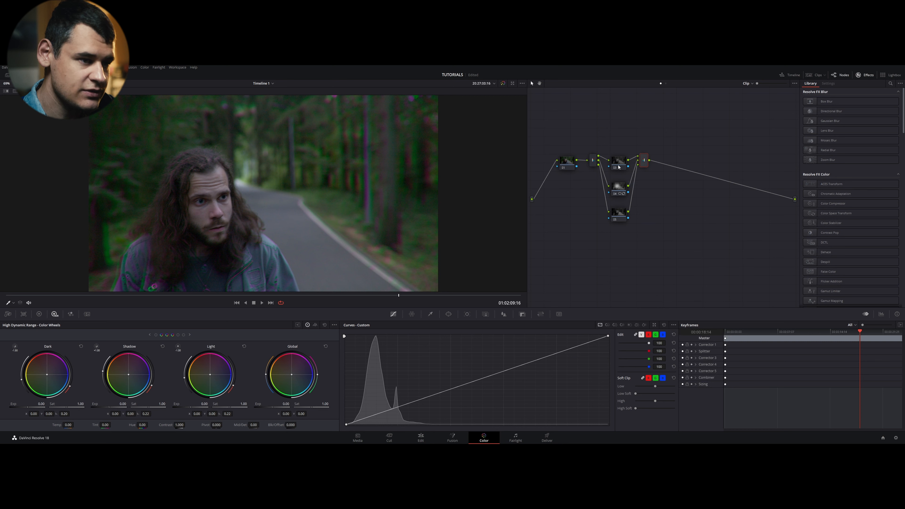
left_click(619, 195)
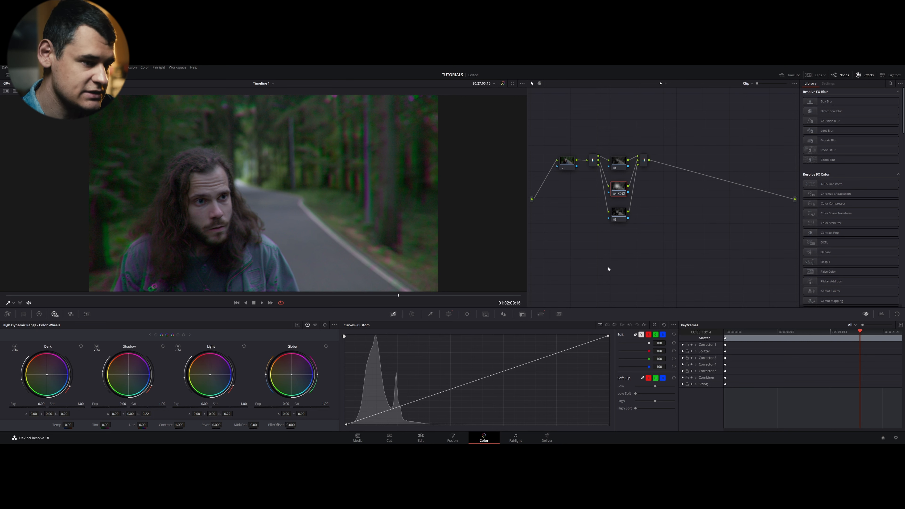
left_click(541, 313)
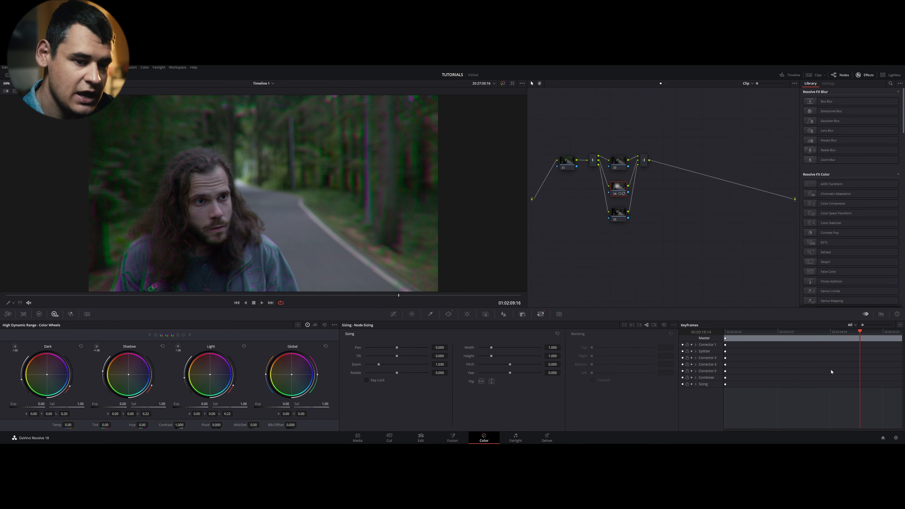
right_click(858, 339)
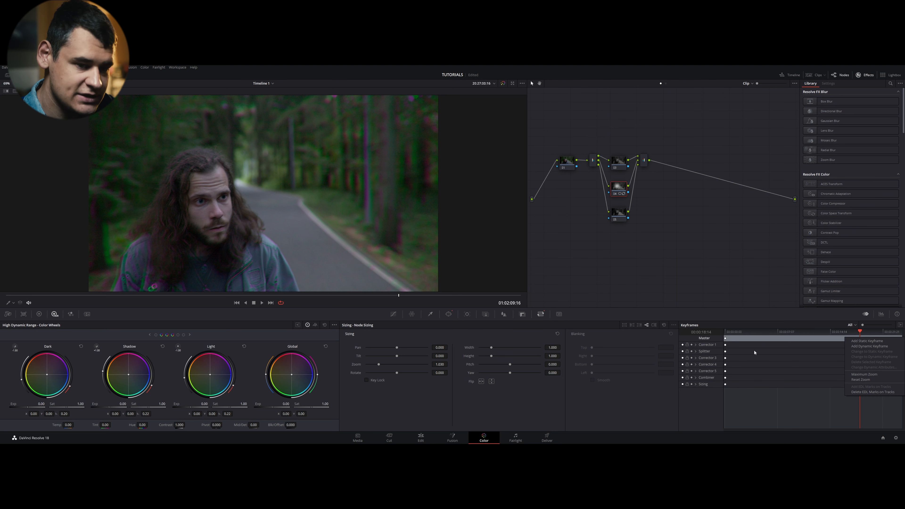
left_click(864, 347)
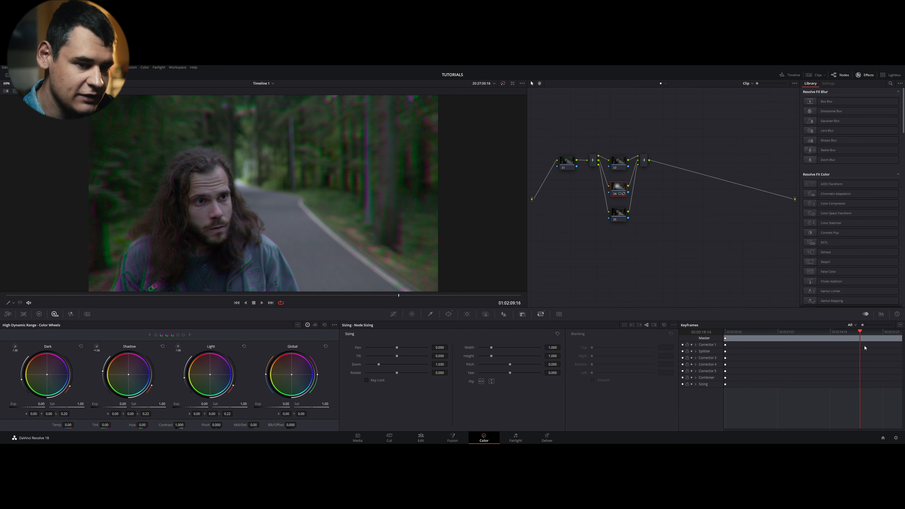
At 01:02:11:10, raise node 04's zoom to about 1.48 and add a second dynamic keyframe to the Master track
left_click_drag(860, 332, 874, 336)
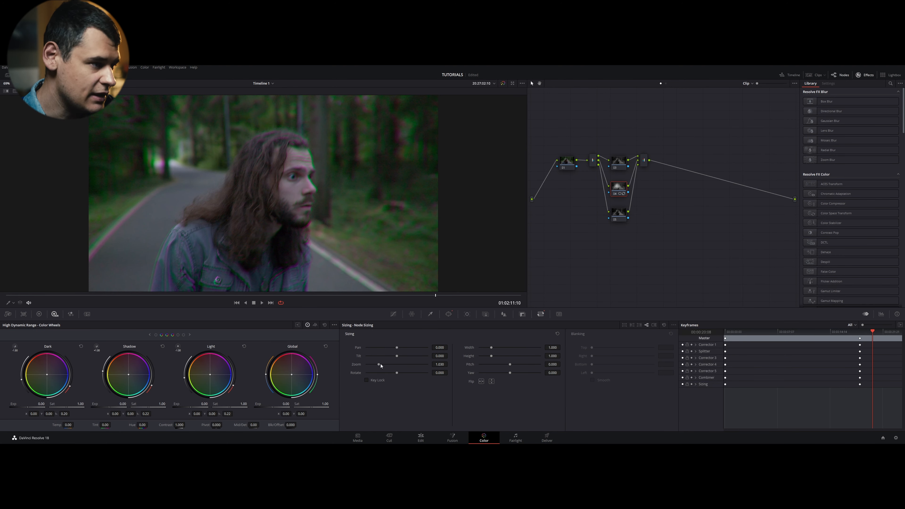
left_click_drag(380, 365, 388, 366)
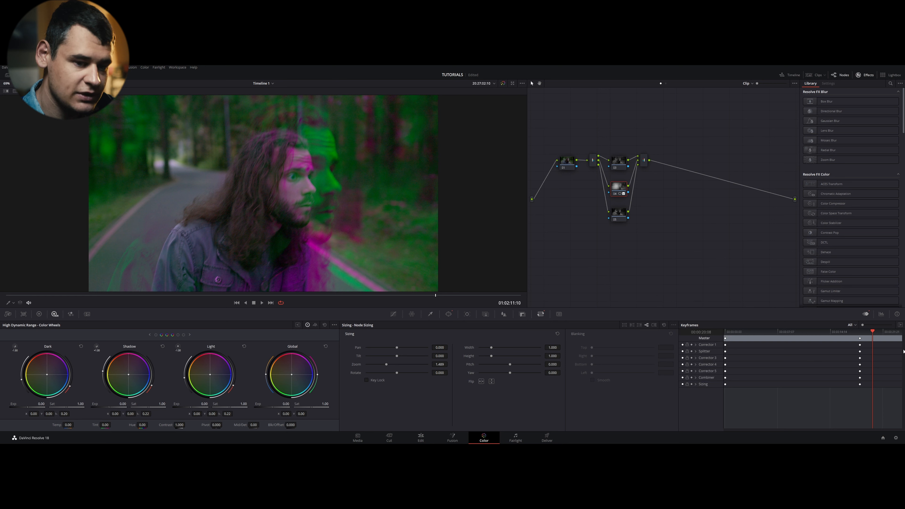
right_click(870, 339)
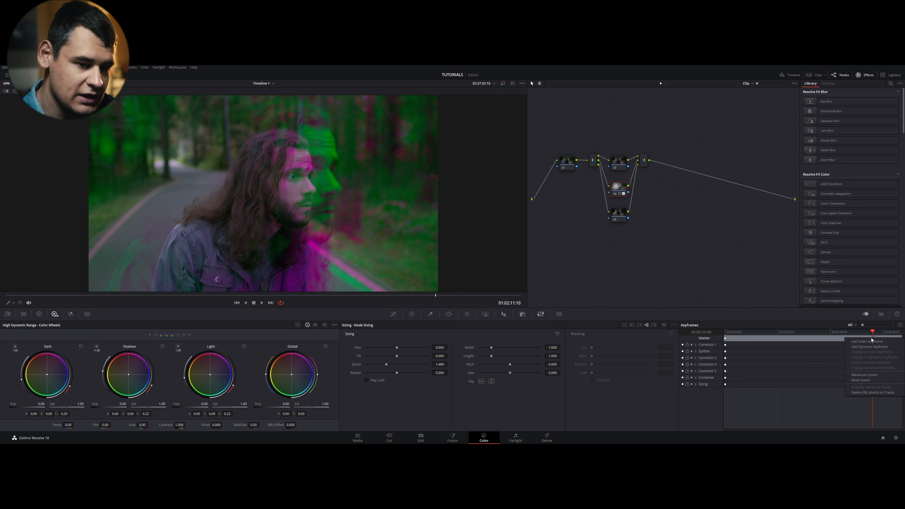
left_click(869, 353)
Inspect Corrector 1's keyframe rows at 01:02:09:17 and undo the Master track keyframes together with node 04's zoom increase
left_click_drag(871, 332, 861, 336)
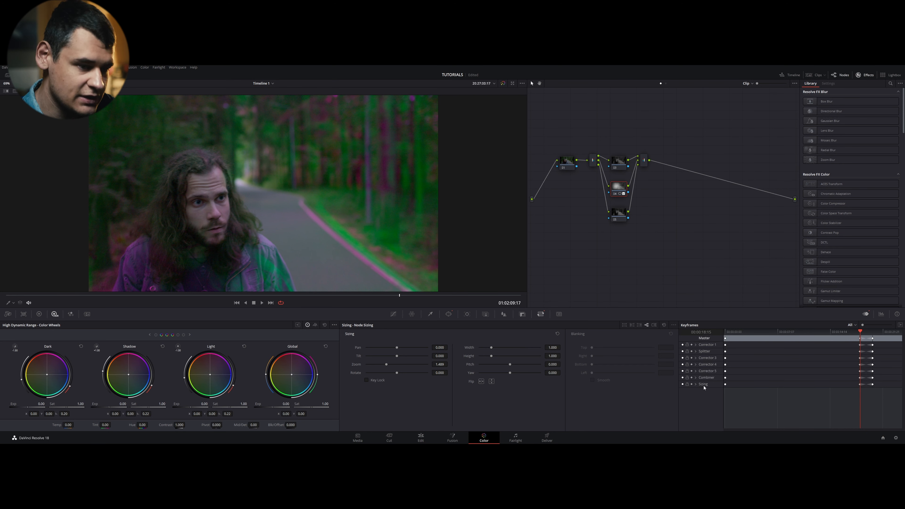
left_click(696, 346)
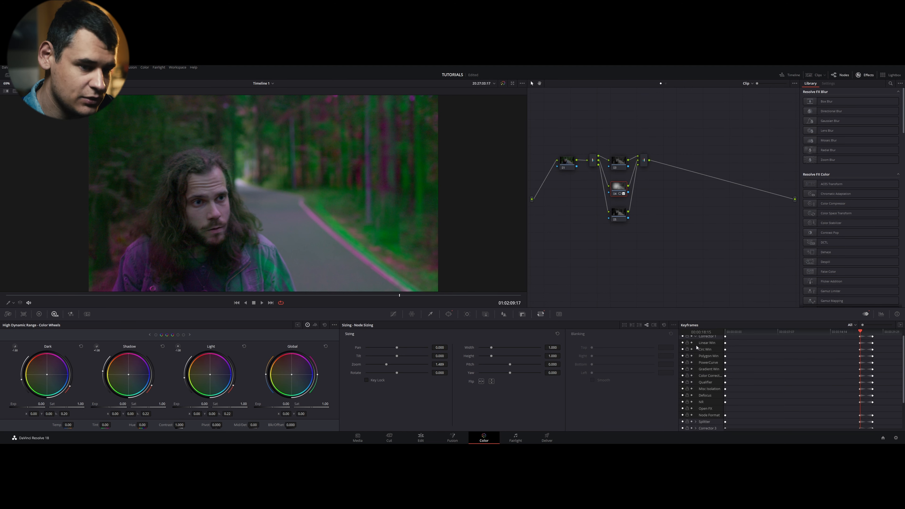
scroll(734, 378, "up", 2)
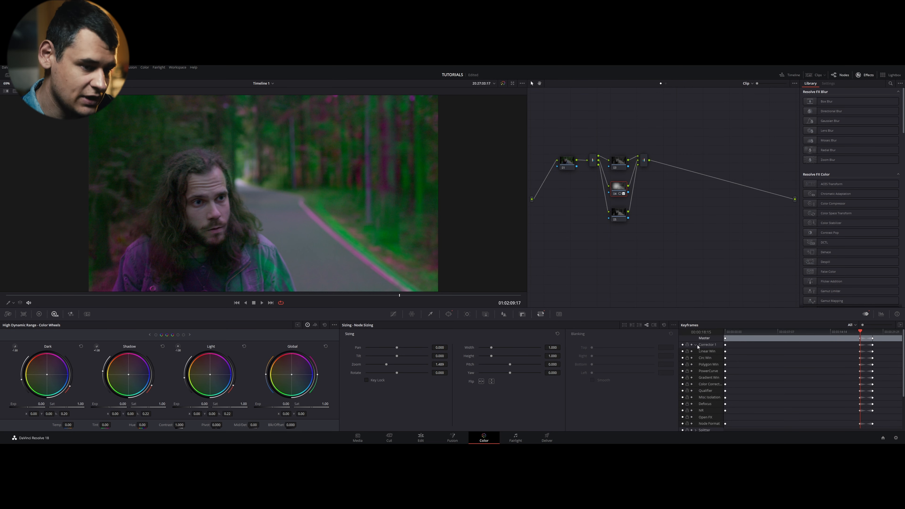
left_click(696, 345)
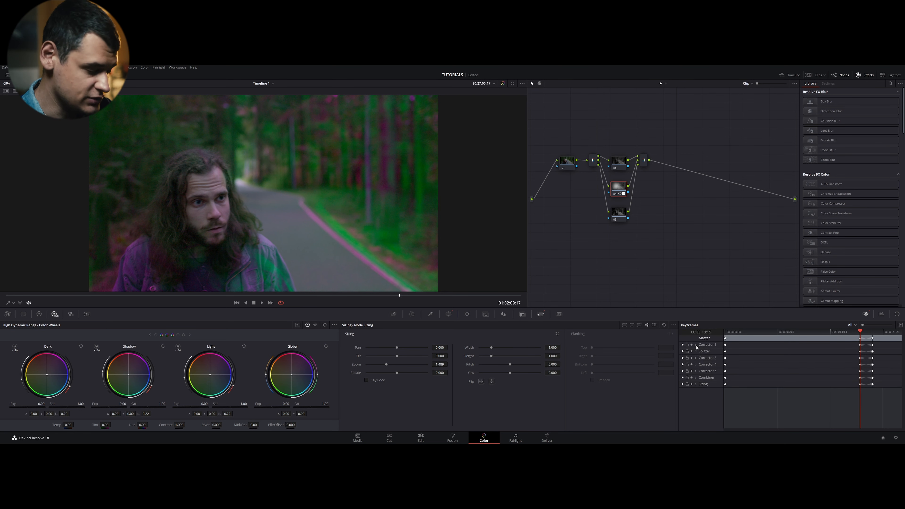
key("ctrl+z")
key("ctrl+z")
key("ctrl+z")
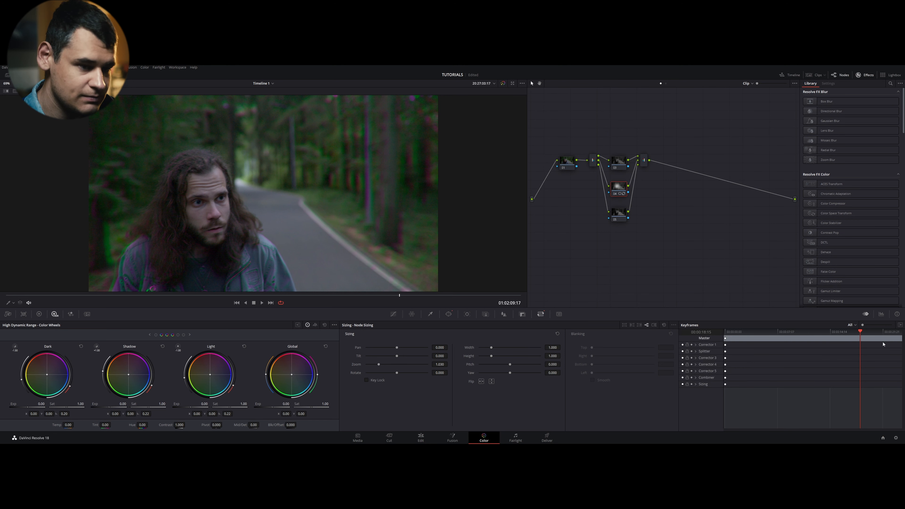
Expand the keyframe timeline to a wider view and move the playhead to 01:02:09:12
mouse_move(859, 332)
left_mouse_down()
mouse_move(845, 336)
mouse_move(856, 338)
left_mouse_up()
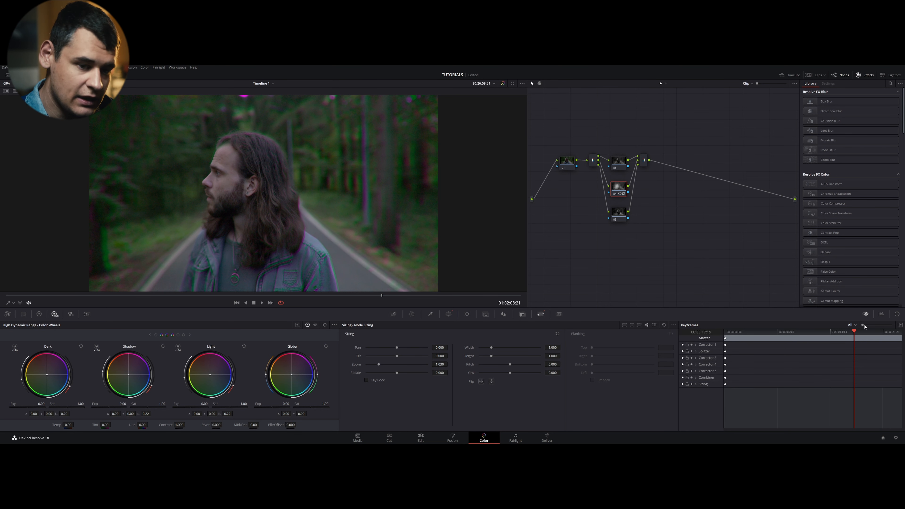
left_click(900, 324)
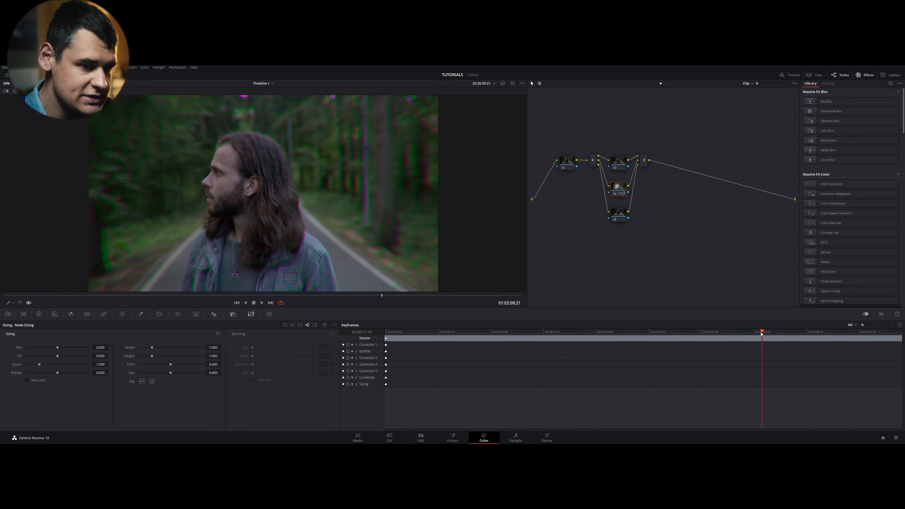
mouse_move(765, 332)
left_mouse_down()
mouse_move(658, 341)
mouse_move(816, 350)
mouse_move(767, 341)
mouse_move(777, 335)
left_mouse_up()
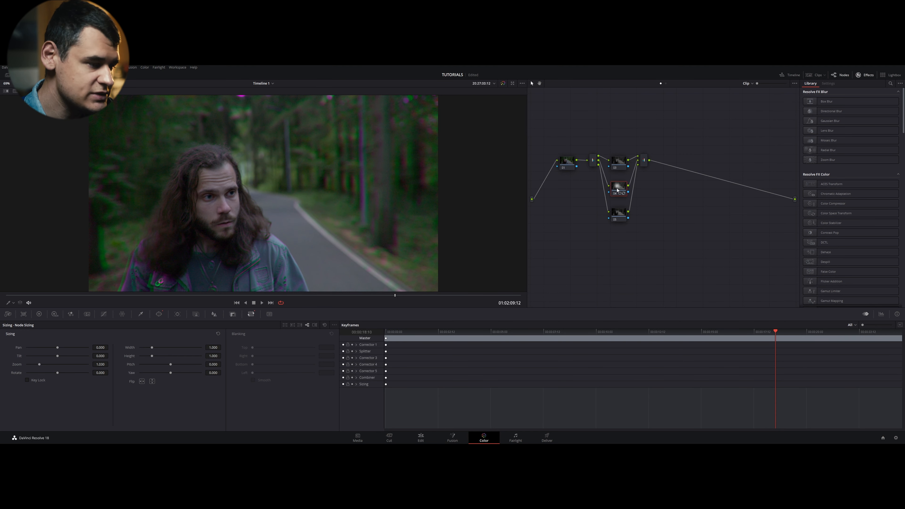
Turn on automatic keyframing for Corrector 4, set its node zoom to 1 at 01:02:09:12 and advance to 01:02:10:18
left_click(352, 364)
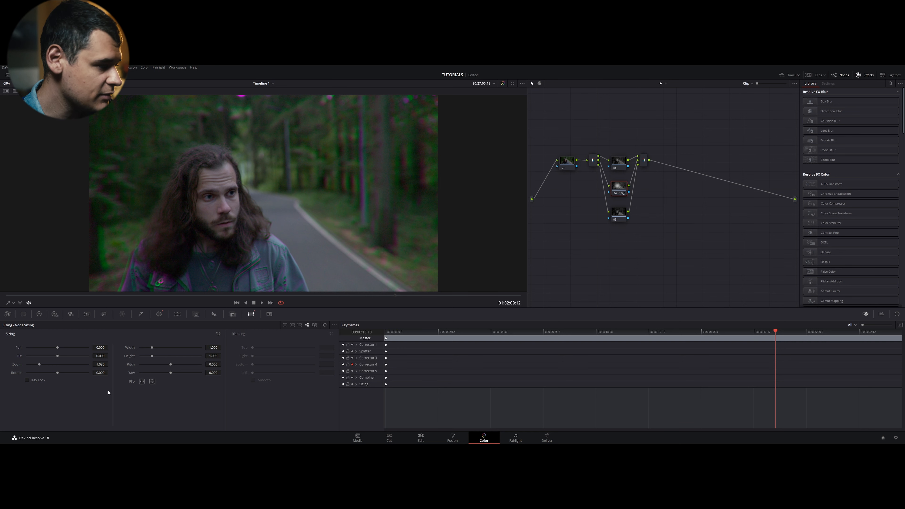
left_click_drag(105, 364, 104, 365)
double_click(104, 365)
type("1")
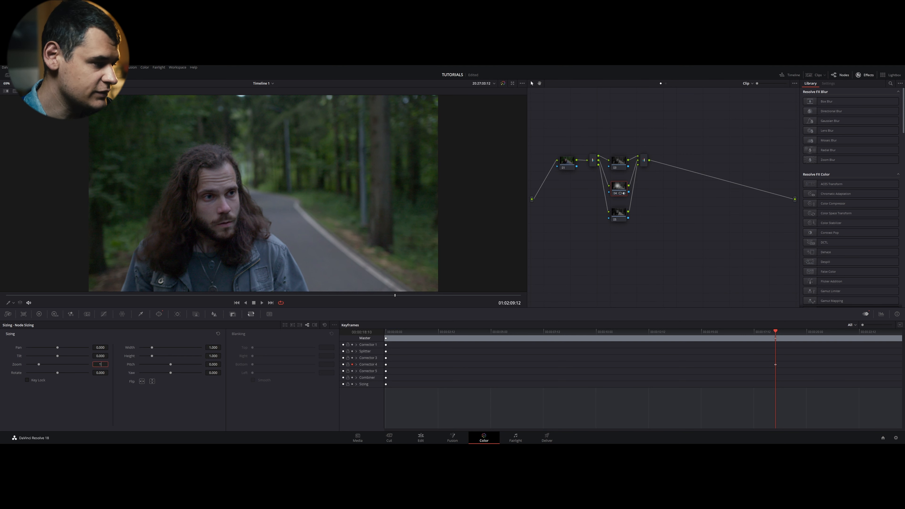
left_click(784, 332)
left_click_drag(786, 335, 806, 336)
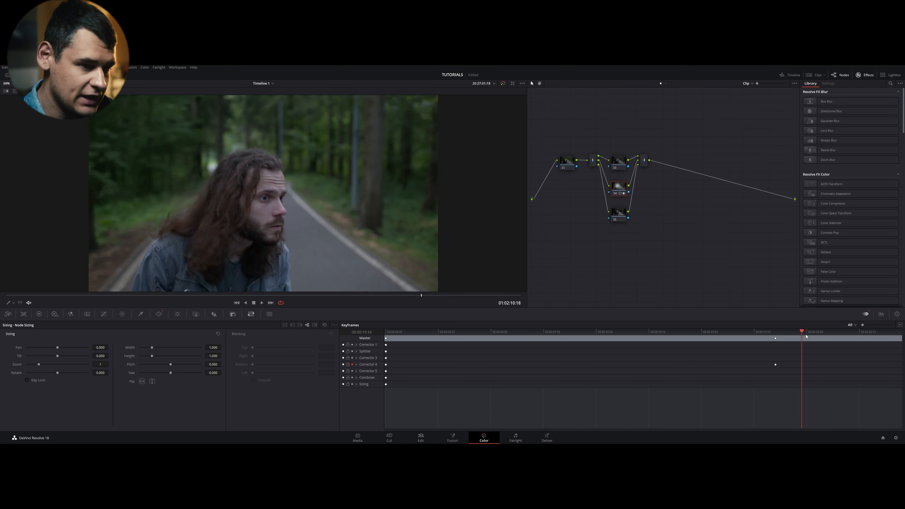
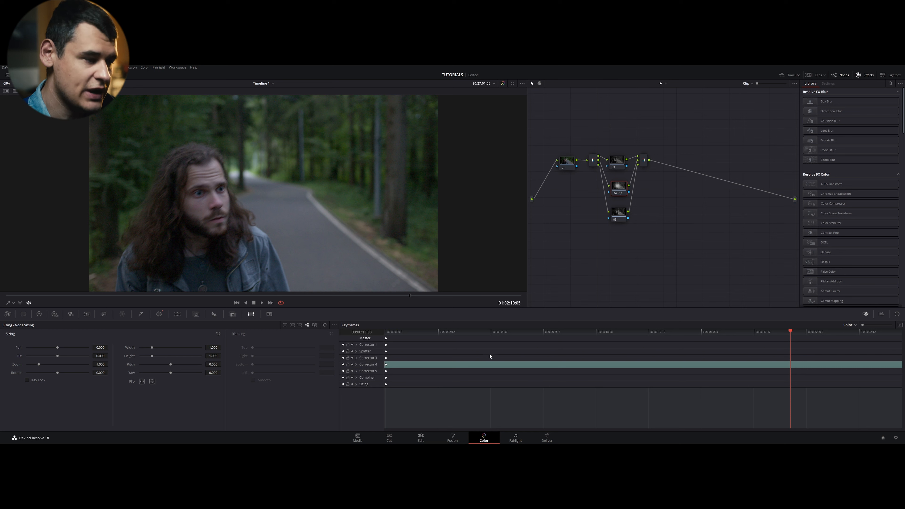
Add a dynamic keyframe to the Corrector 4 track at 01:02:10:05
right_click(781, 364)
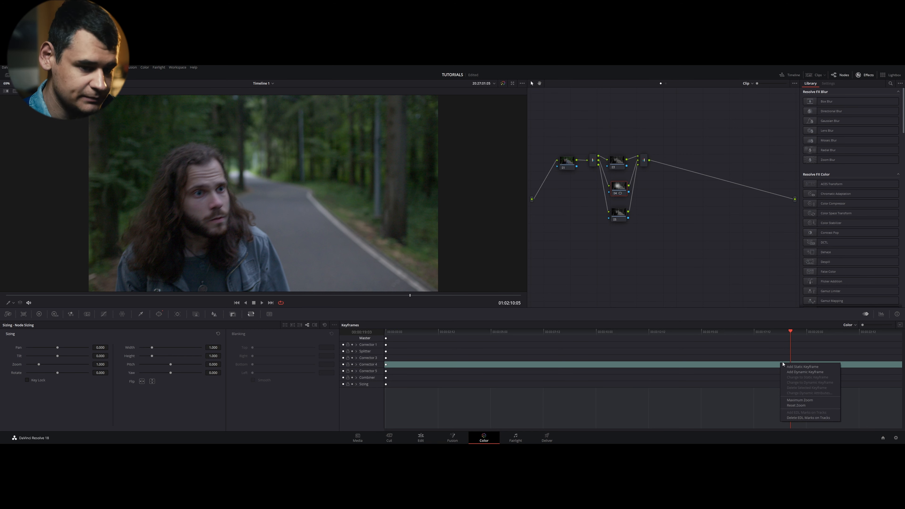
left_click(796, 372)
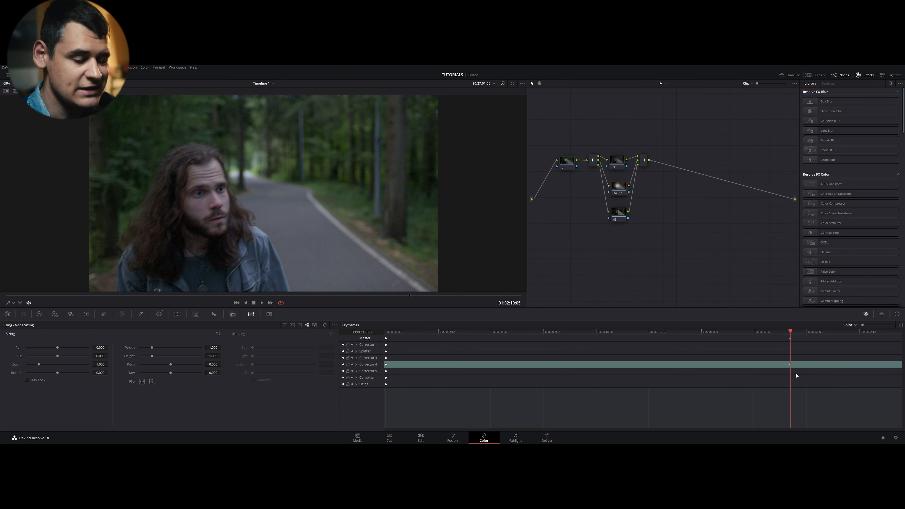
key("space")
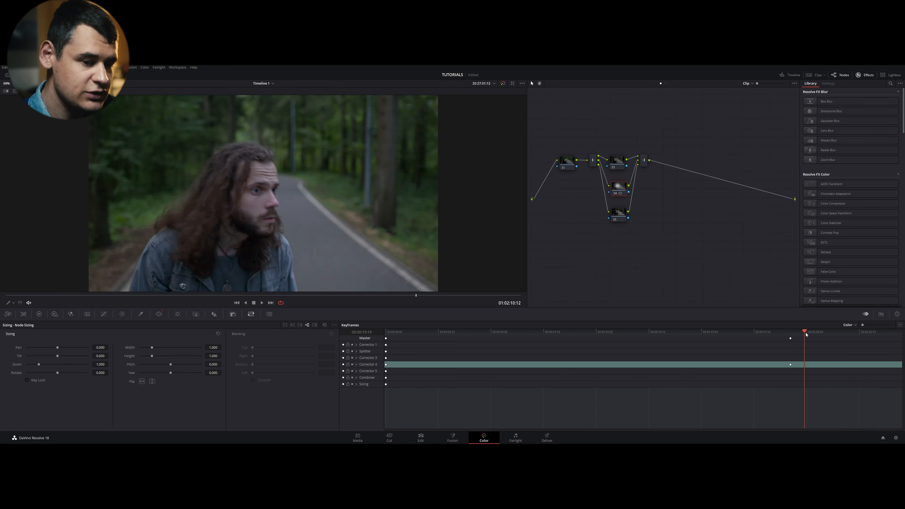
Turn on automatic keyframing for Corrector 4 and set its node zoom to 1.030 at 01:02:11:18
left_click(352, 364)
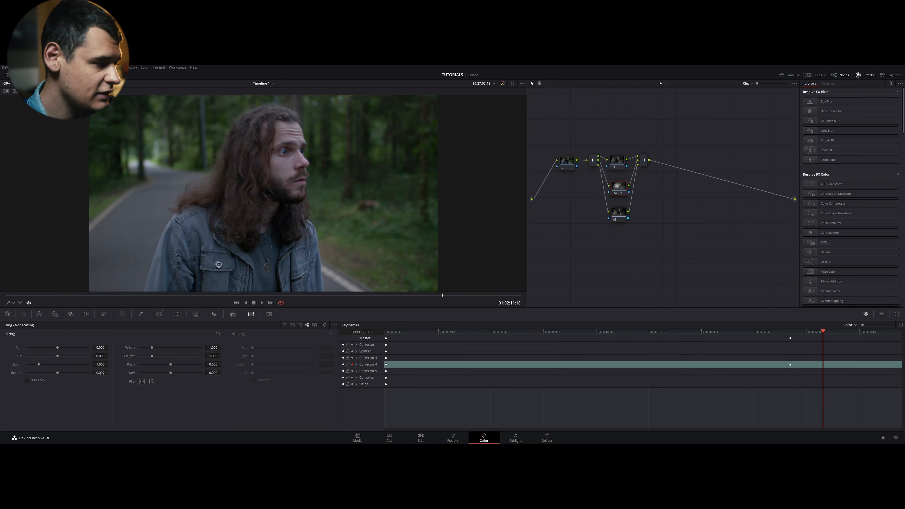
double_click(103, 364)
type("1.")
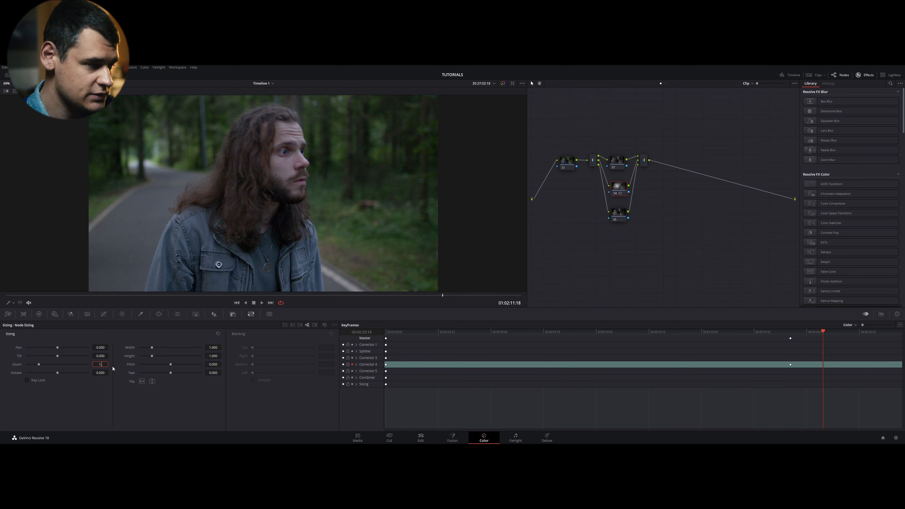
type("030")
key("Return")
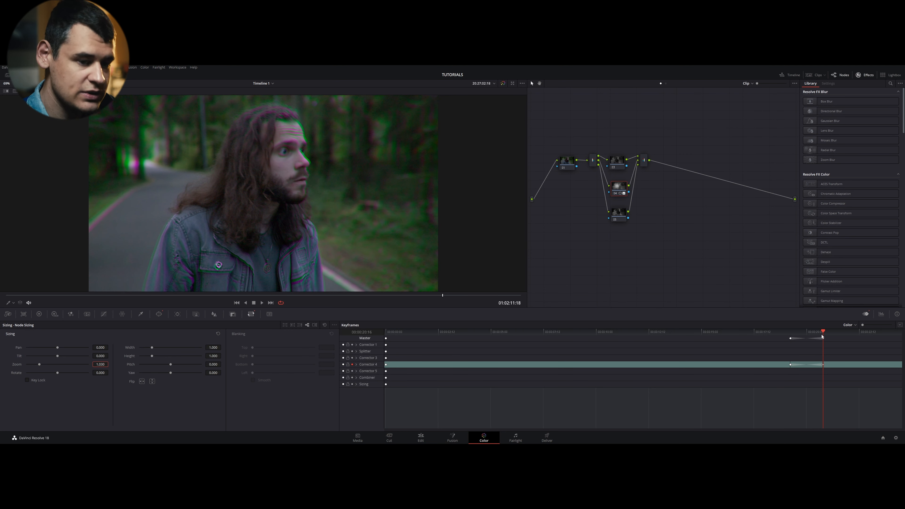
Scrub through the zoom transition and undo both Corrector 4 keyframes with their zoom change
left_click_drag(823, 334, 798, 337)
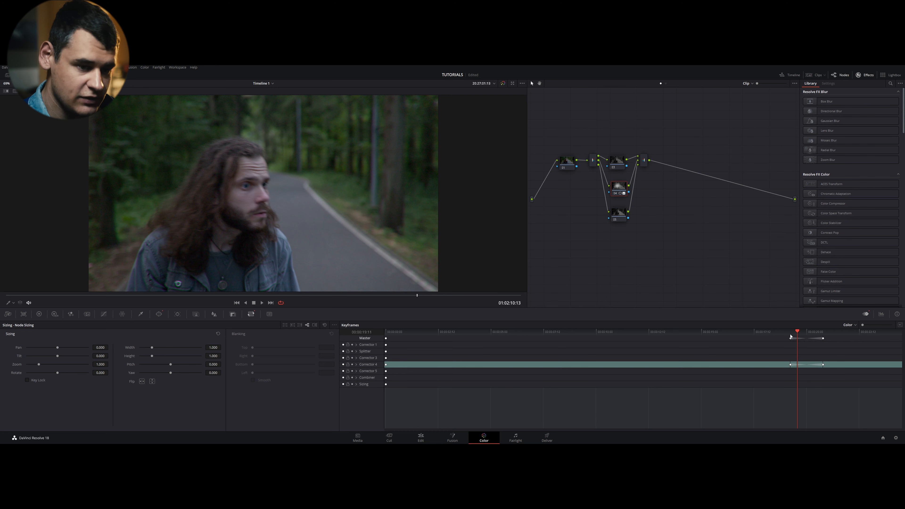
mouse_move(790, 336)
left_mouse_down()
mouse_move(840, 335)
mouse_move(737, 335)
mouse_move(818, 348)
mouse_move(775, 348)
mouse_move(800, 352)
left_mouse_up()
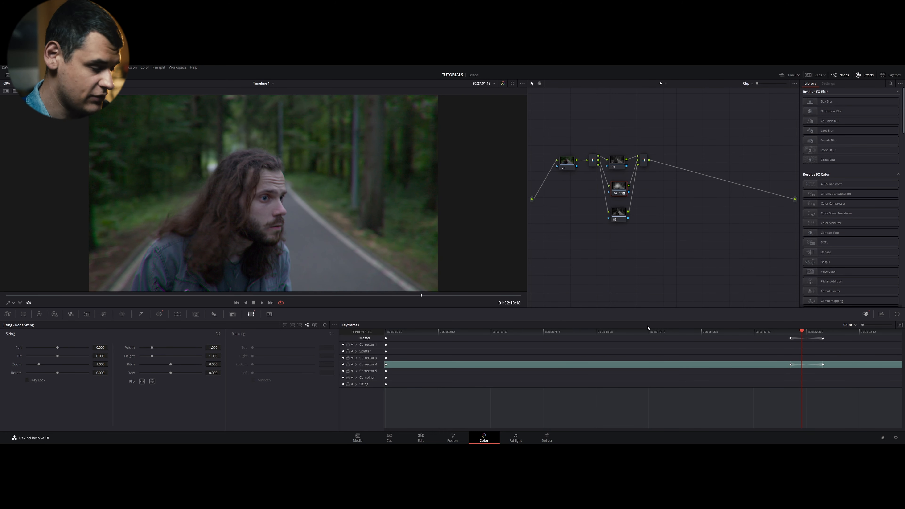
key("ctrl+z")
key("ctrl+z")
key("ctrl+z")
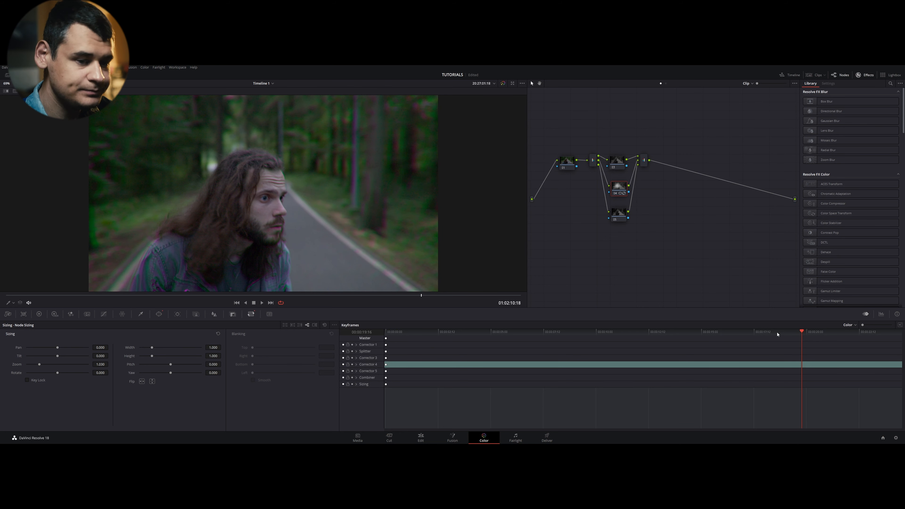
Move the playhead to 01:02:09:14 and set node 04's zoom to 1
left_click_drag(800, 336, 789, 335)
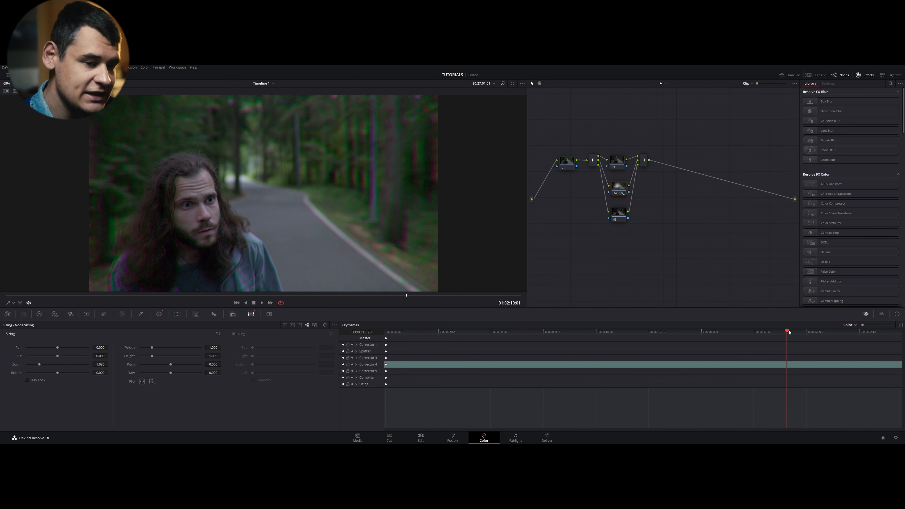
left_click_drag(789, 332, 779, 335)
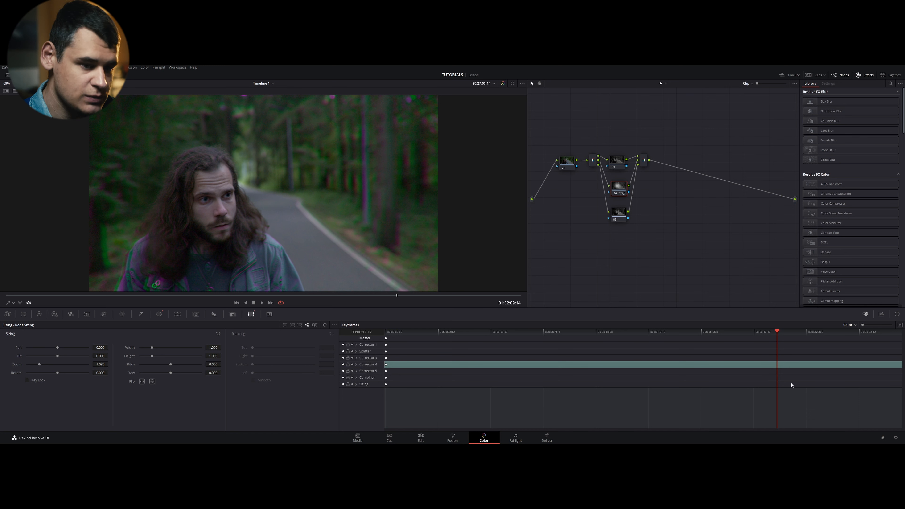
right_click(779, 366)
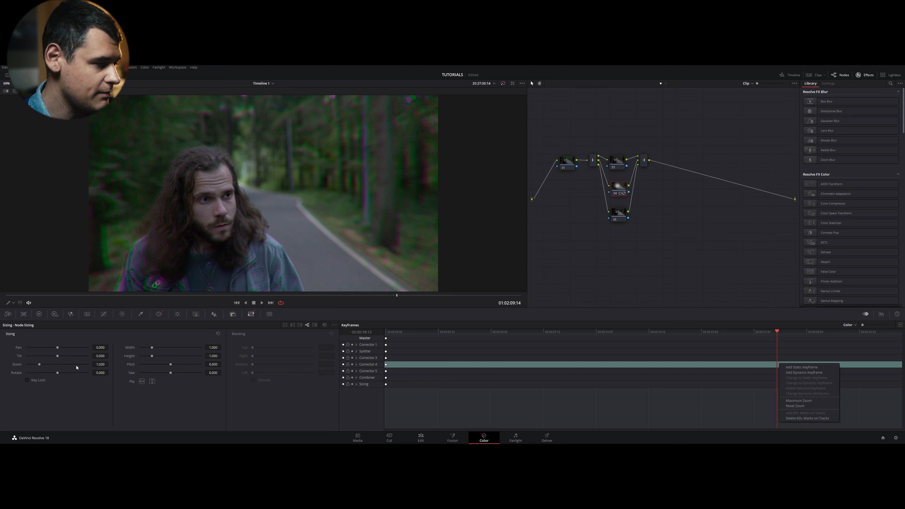
double_click(100, 364)
type("1")
key("Return")
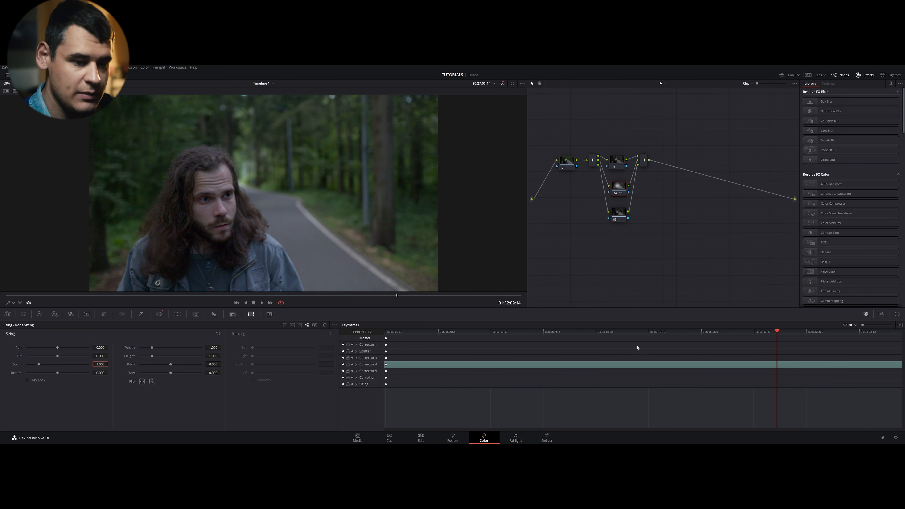
Try static keyframes on Corrector 4 at 01:02:09:14 and, with zoom raised to about 1.566, at 01:02:10:17, then scrub between them
right_click(781, 366)
left_click(792, 369)
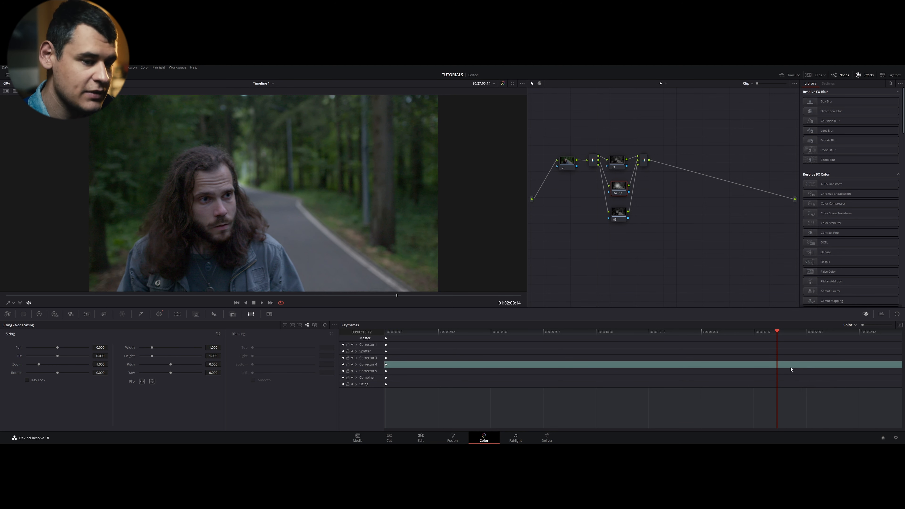
left_click_drag(778, 333, 801, 333)
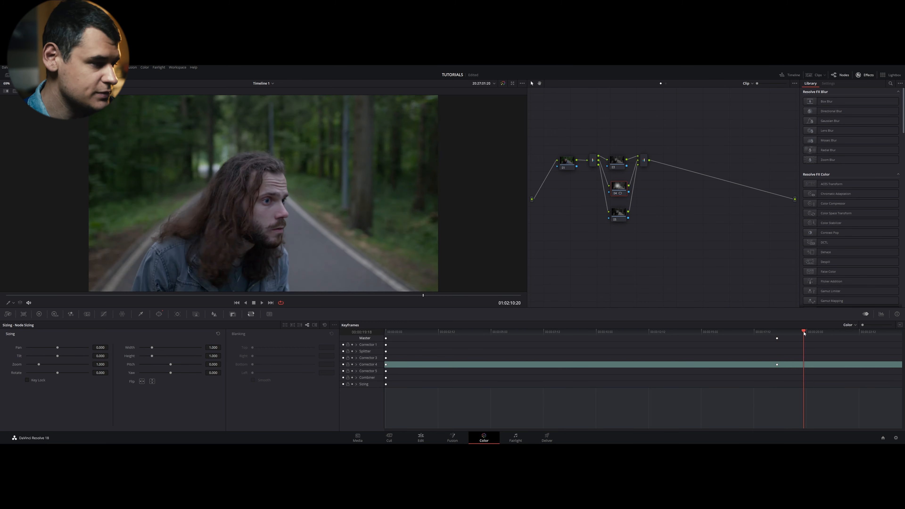
mouse_move(100, 365)
left_mouse_down()
mouse_move(117, 365)
mouse_move(110, 364)
left_mouse_up()
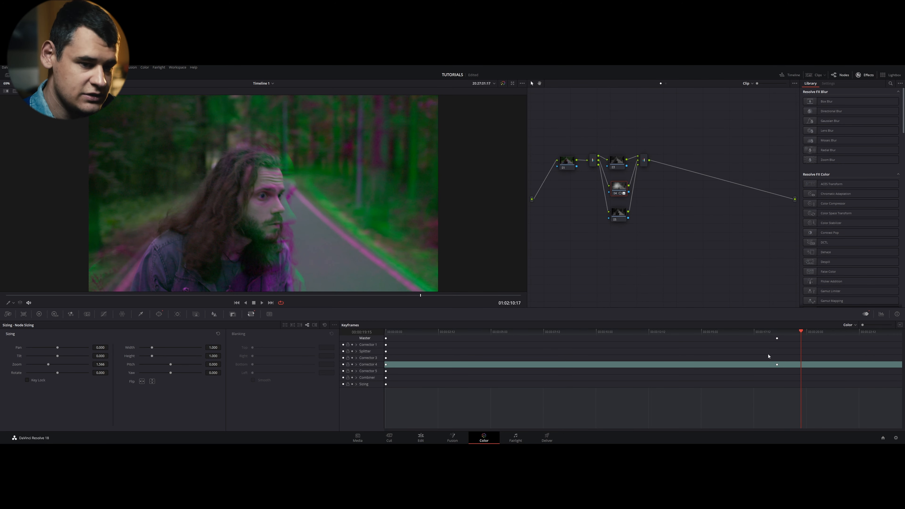
right_click(808, 366)
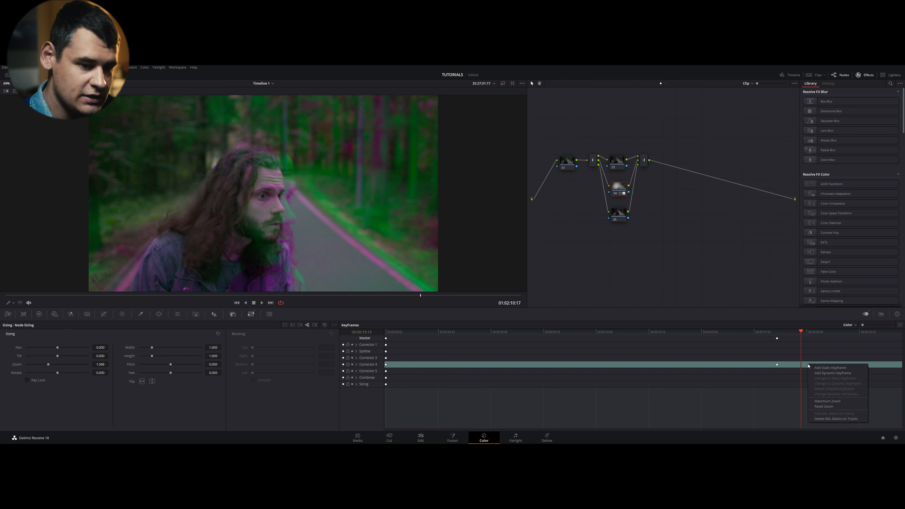
left_click(819, 368)
left_click_drag(801, 334, 783, 365)
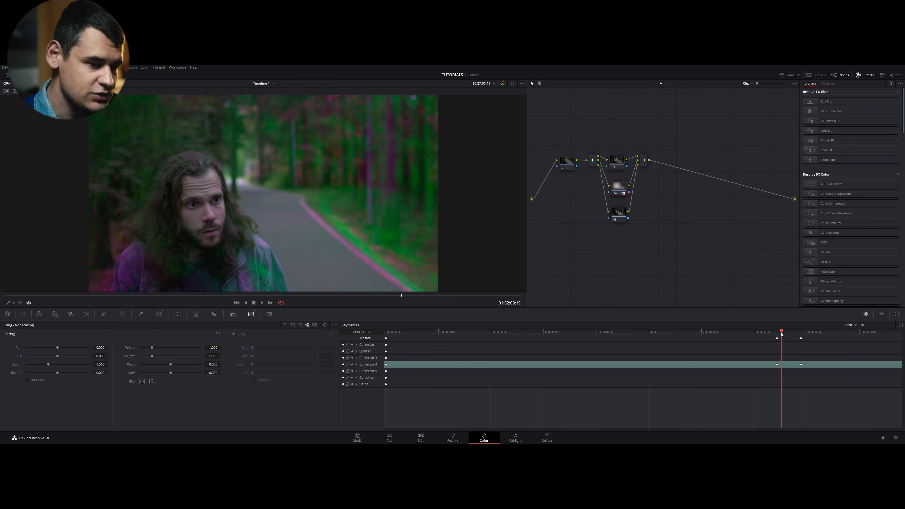
Add a dynamic keyframe to the Corrector 4 track at 01:02:09:22
mouse_move(781, 334)
left_mouse_down()
mouse_move(825, 342)
mouse_move(788, 338)
left_mouse_up()
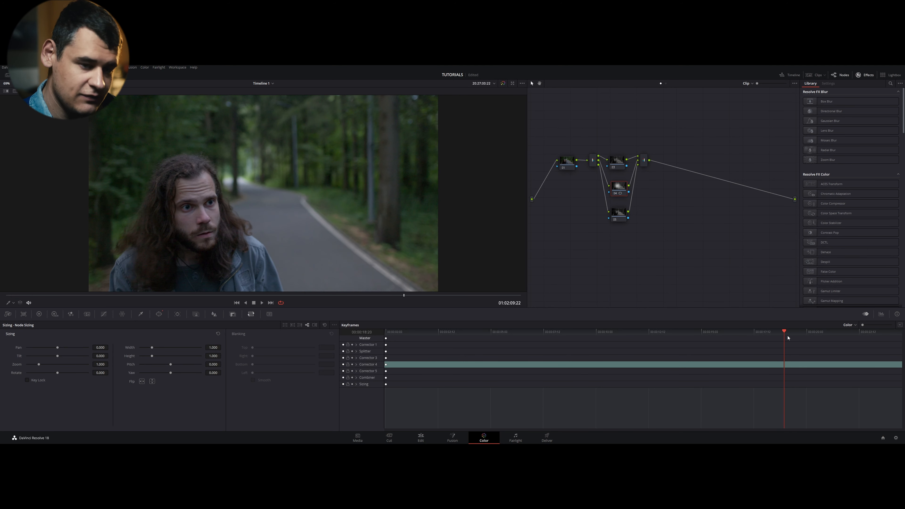
right_click(791, 367)
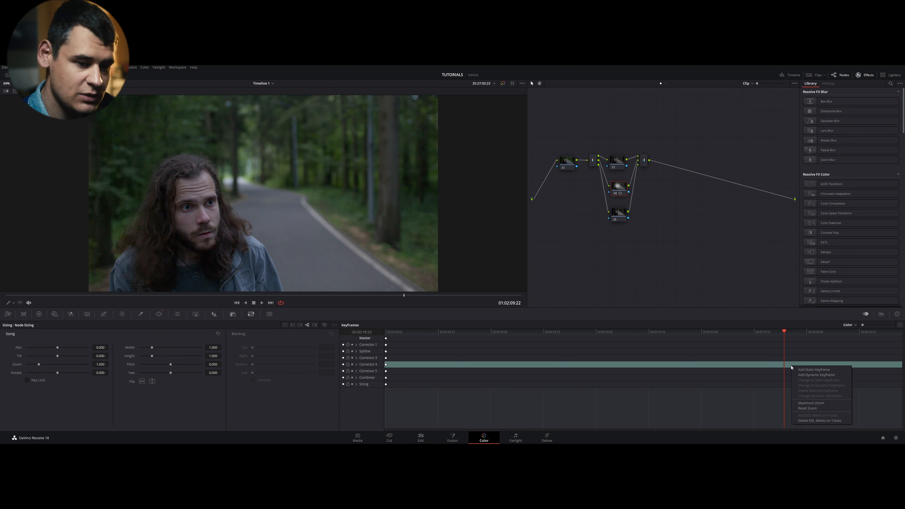
left_click(805, 379)
Try a zoom of about 1.276 on node 04 at 01:02:10:19 and store it with a dynamic keyframe on Corrector 4
left_click_drag(785, 331, 803, 332)
double_click(100, 364)
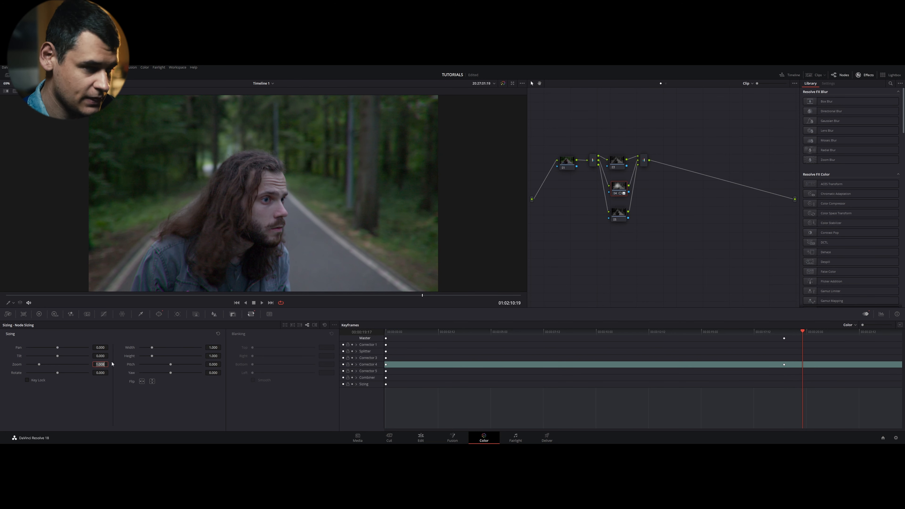
type("1.03")
key("Return")
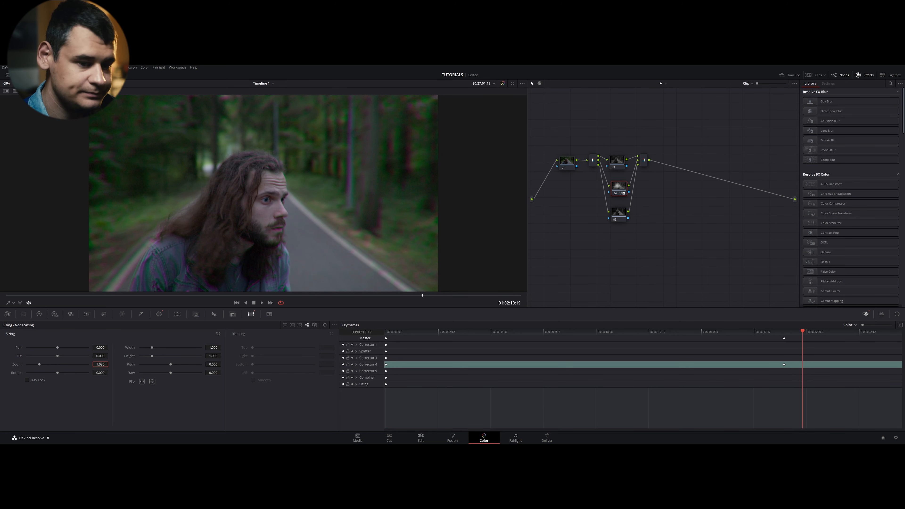
left_click_drag(100, 363, 205, 374)
right_click(809, 368)
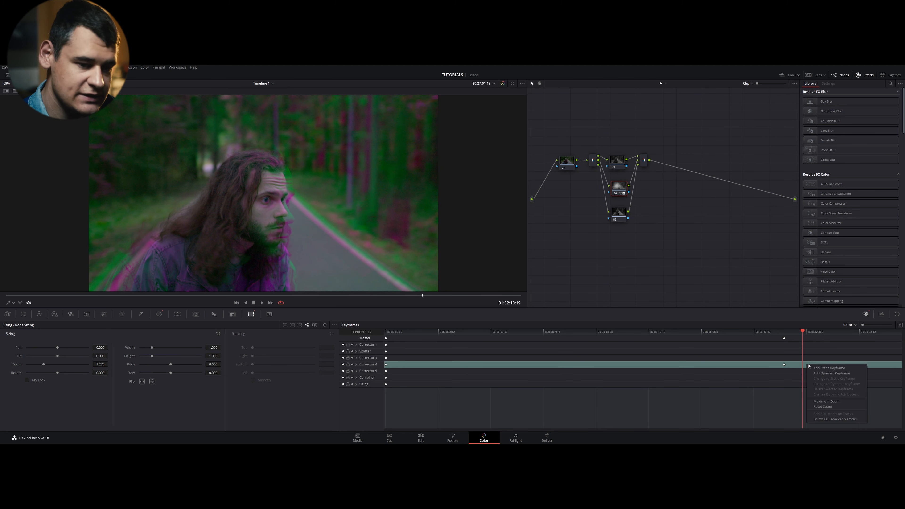
left_click(813, 374)
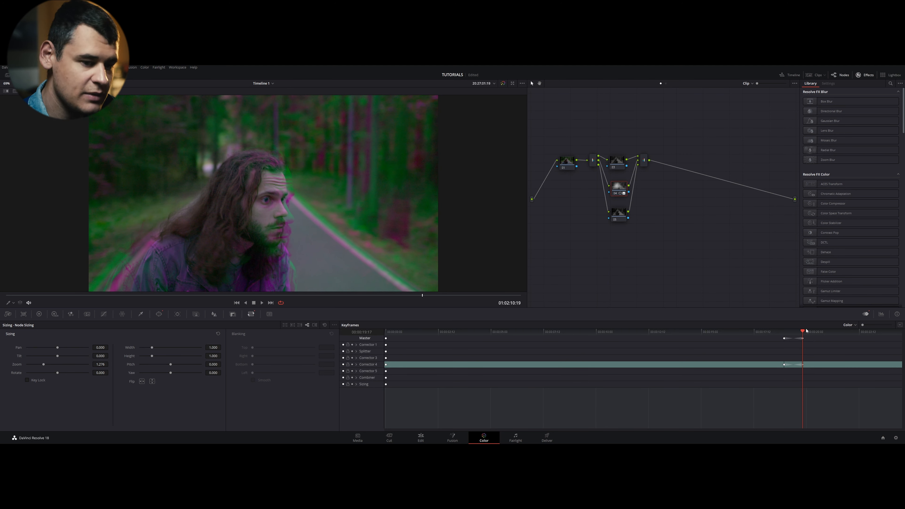
Play back the dynamic zoom transition between the two Corrector 4 keyframes
left_click_drag(807, 331, 785, 333)
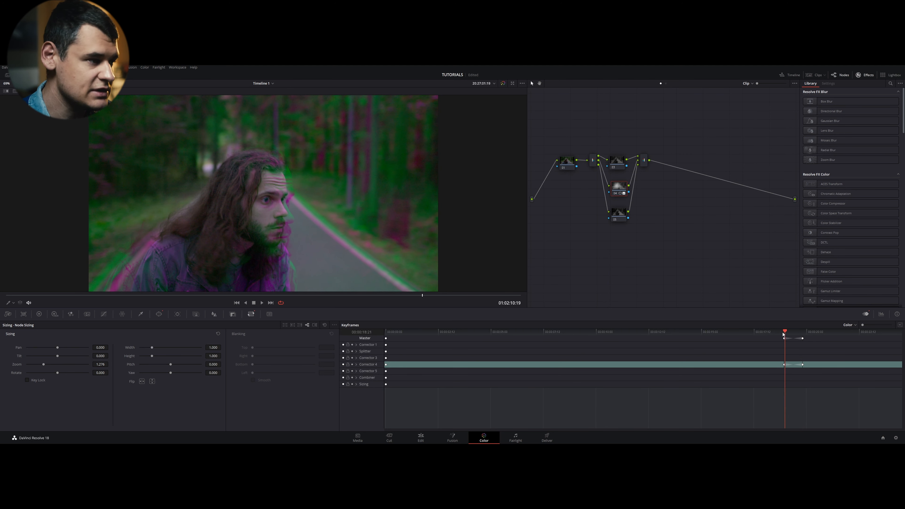
key("space")
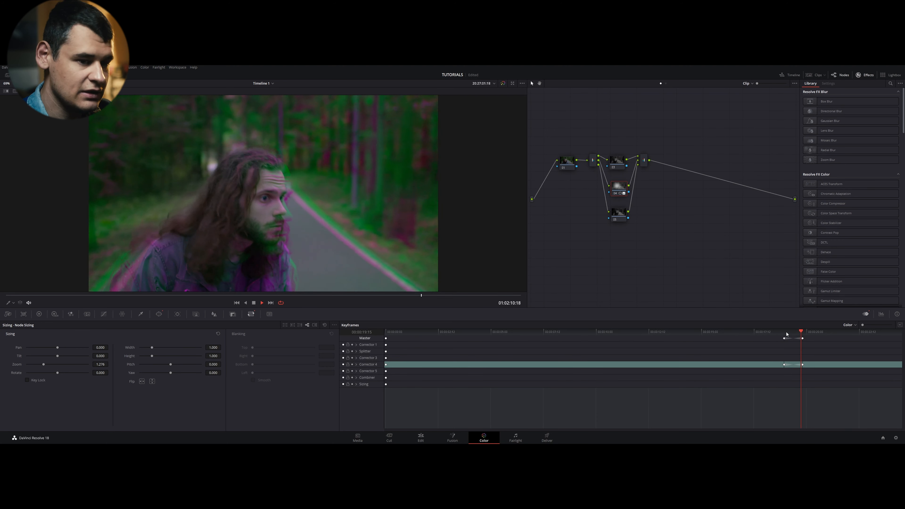
left_click(754, 334)
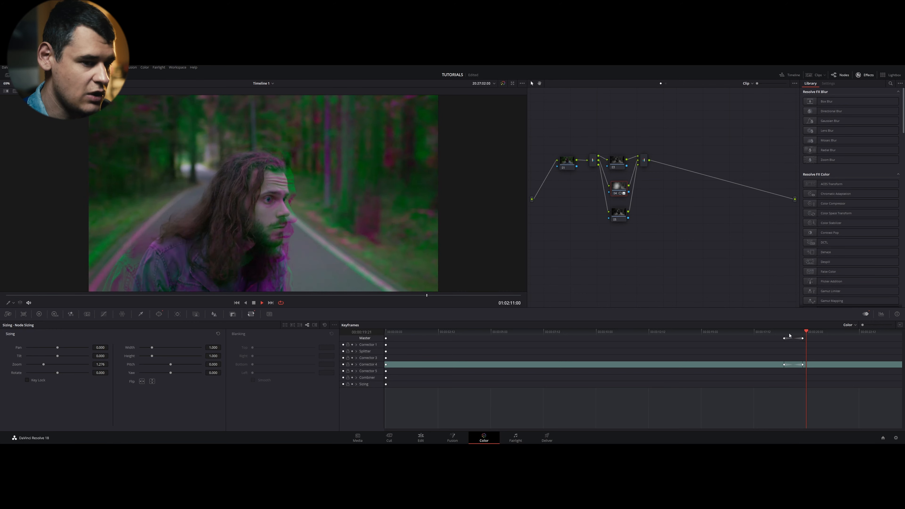
Try a static keyframe on Corrector 4 at 01:02:09:08 with node 04's zoom set to 1
left_click(759, 334)
left_click_drag(763, 345, 773, 342)
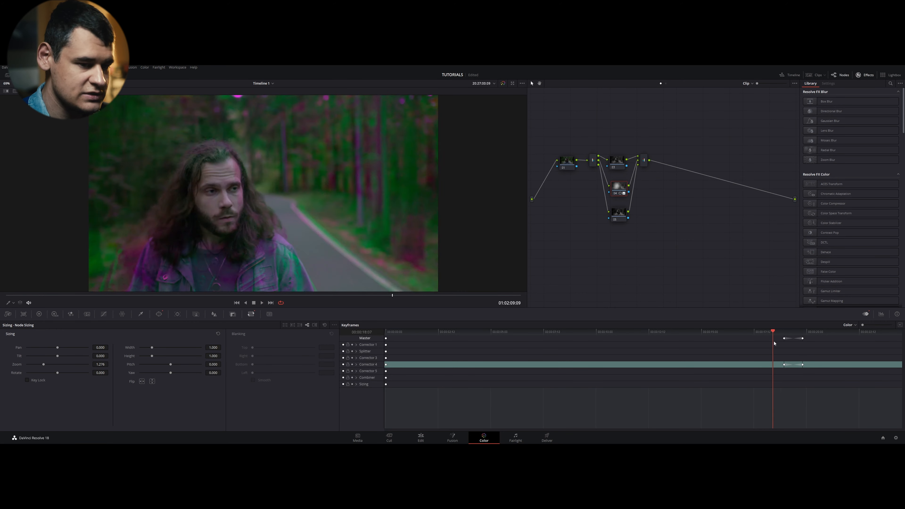
right_click(763, 367)
left_click(773, 370)
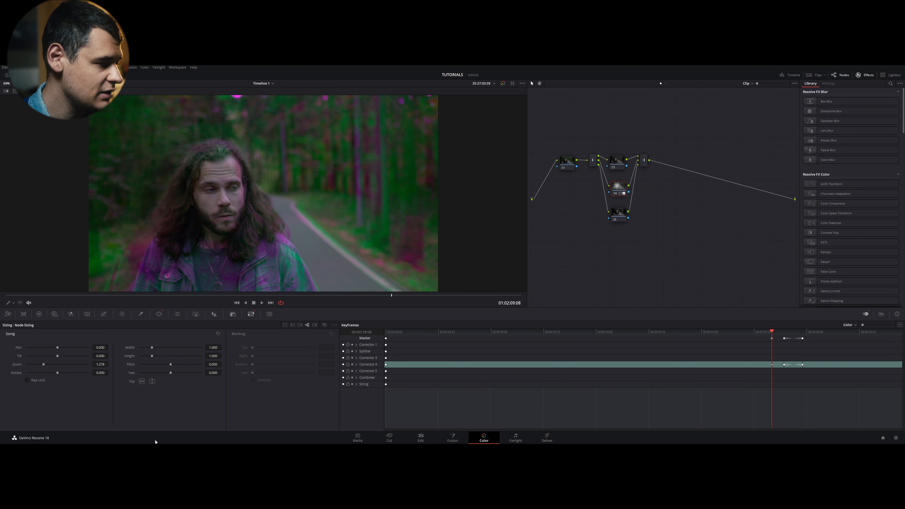
double_click(101, 364)
type("1")
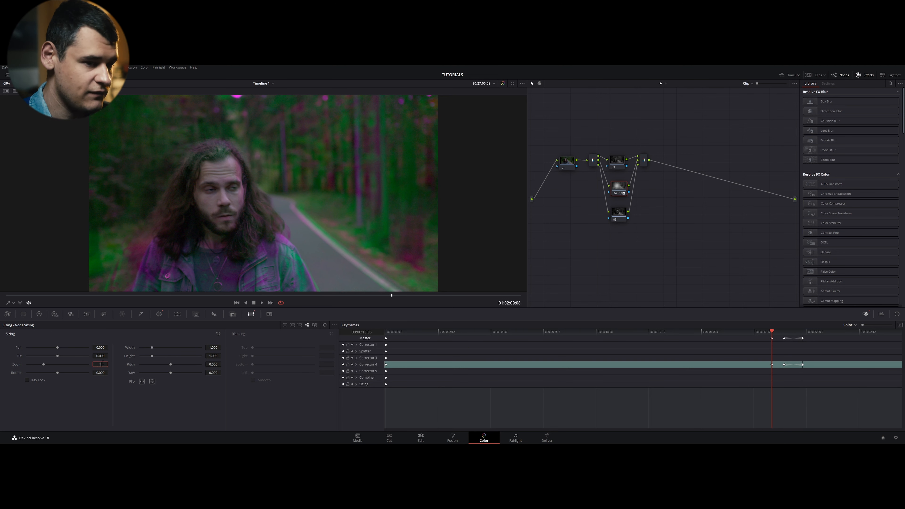
key("Return")
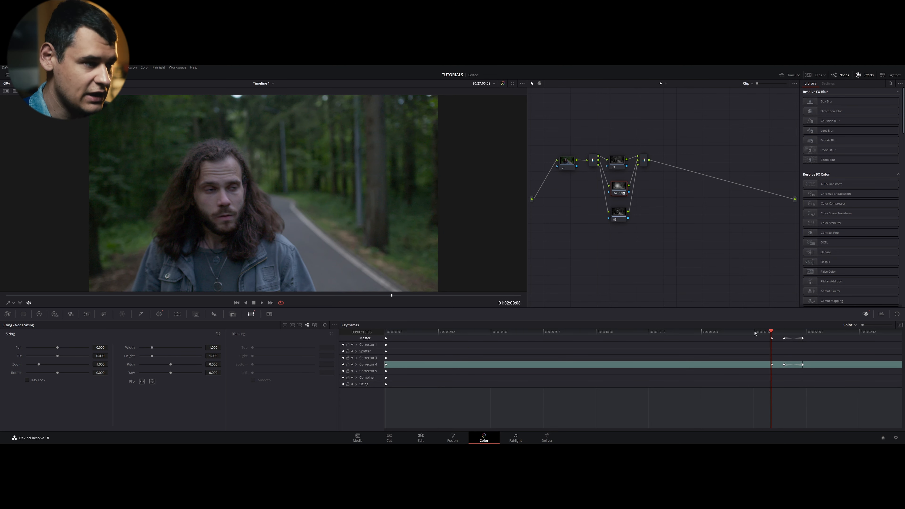
Play and scrub the clip across the Corrector 4 keyframes to review how the RGB split changes before, between and after them
left_click(760, 332)
key("space")
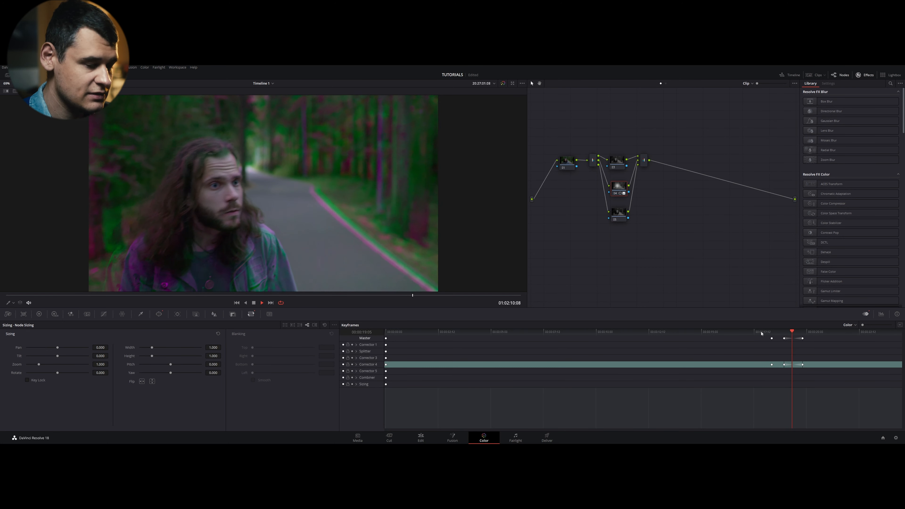
key("space")
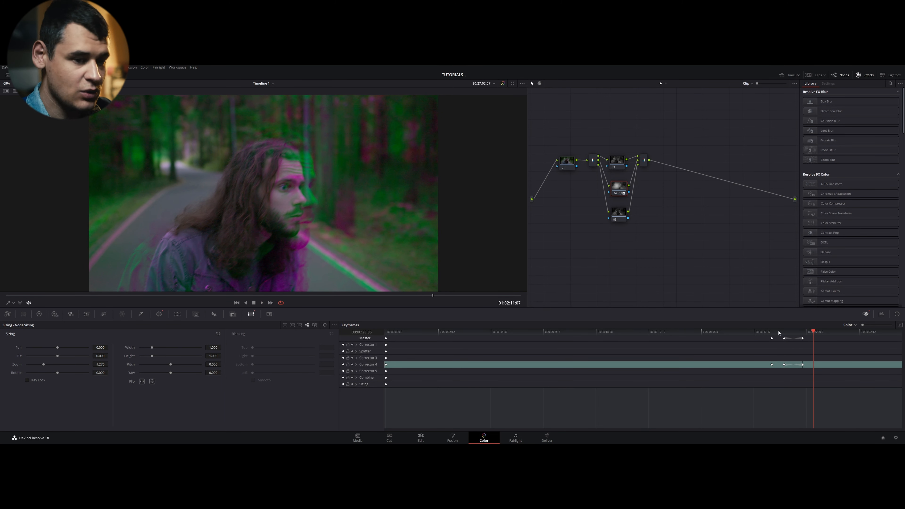
left_click_drag(814, 332, 738, 354)
key("space")
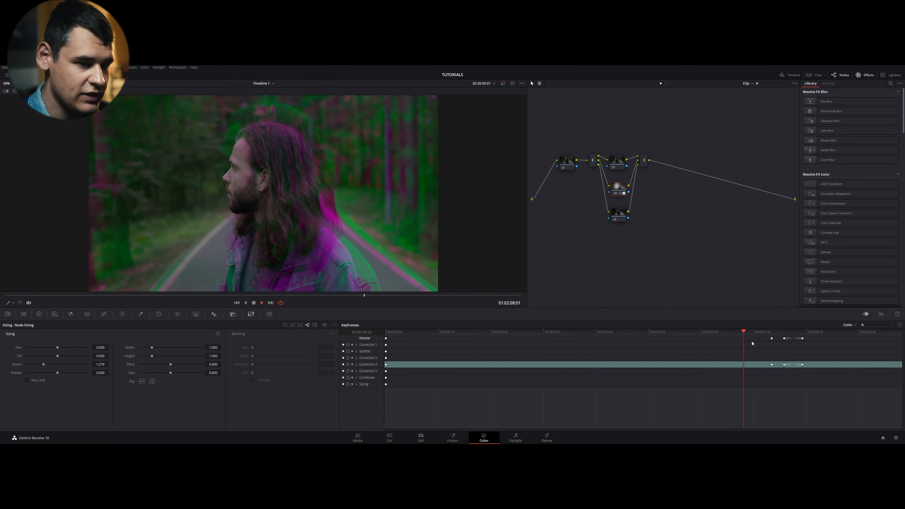
key("space")
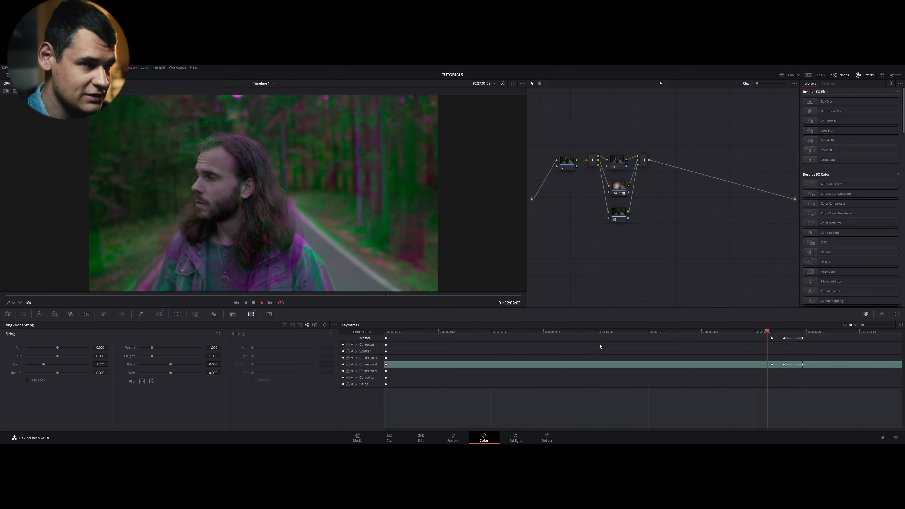
key("space")
left_click_drag(787, 333, 822, 356)
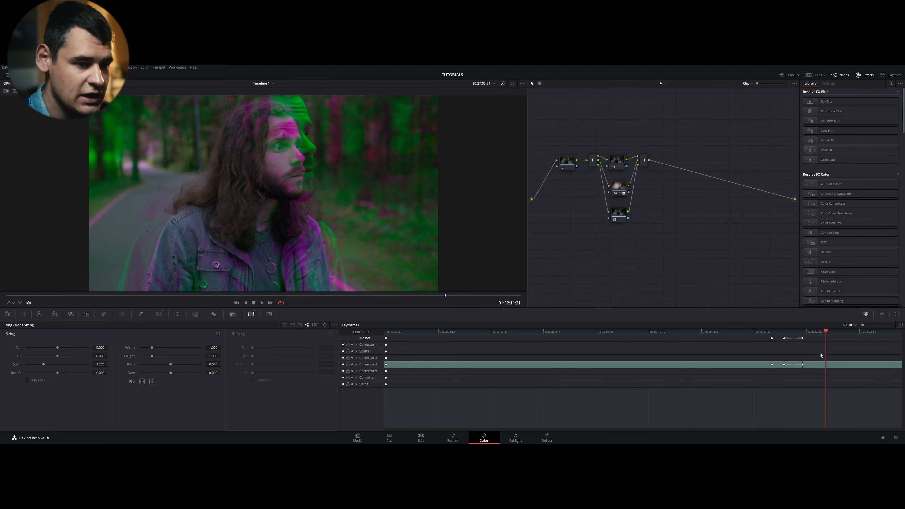
Try a dynamic keyframe on Corrector 4 at 01:02:08:02 and scrub through its transition to the following keyframe
left_click(746, 331)
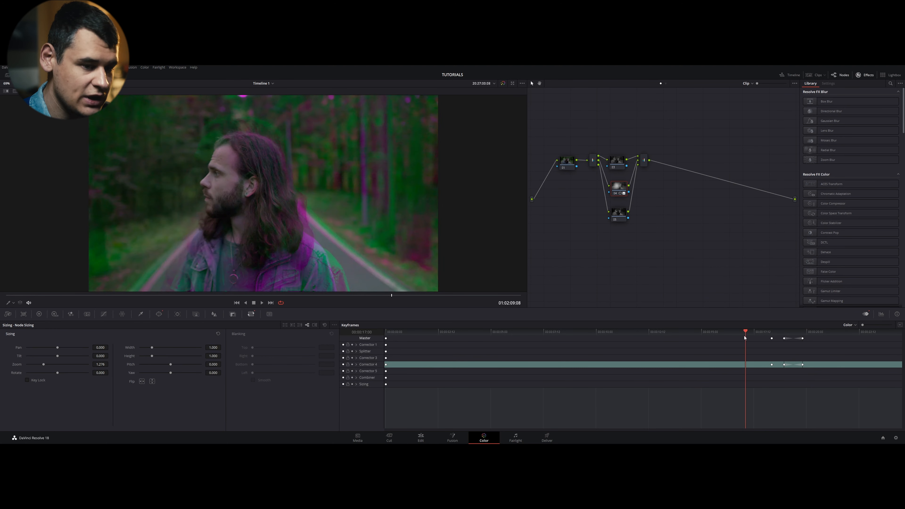
right_click(745, 367)
left_click(755, 374)
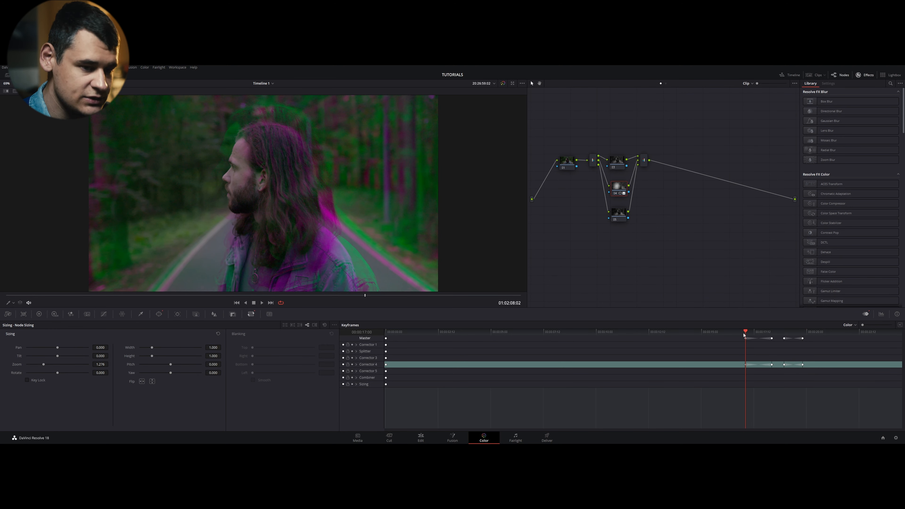
left_click_drag(744, 336, 768, 345)
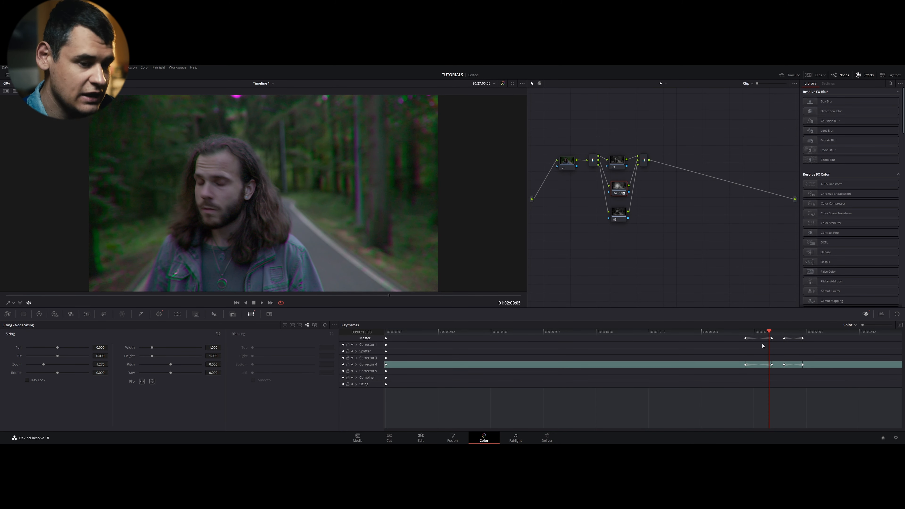
Undo all the Corrector 4 keyframes added along the clip together with their zoom changes
key("ctrl+z")
key("ctrl+z")
key("ctrl+z")
key("ctrl+z")
key("ctrl+z")
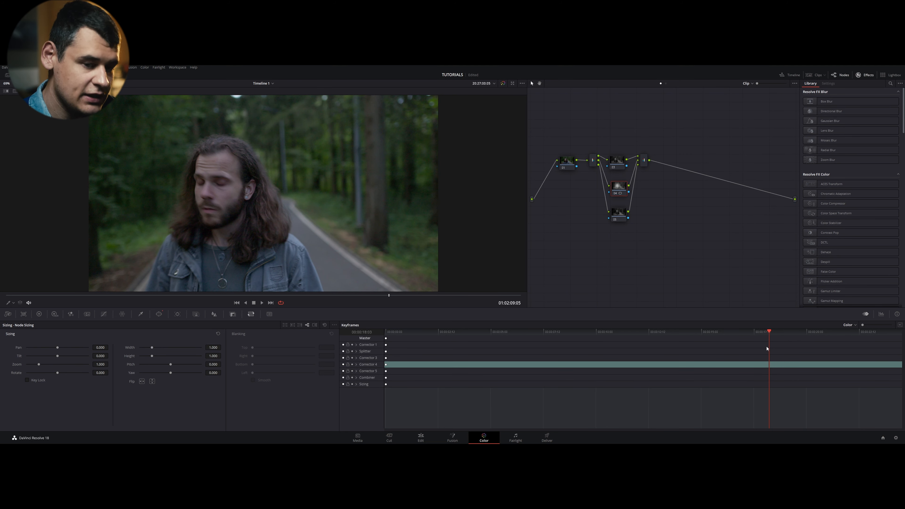
Add static keyframes to the Corrector 4 track at 01:02:09:05 and 01:02:10:07
right_click(760, 364)
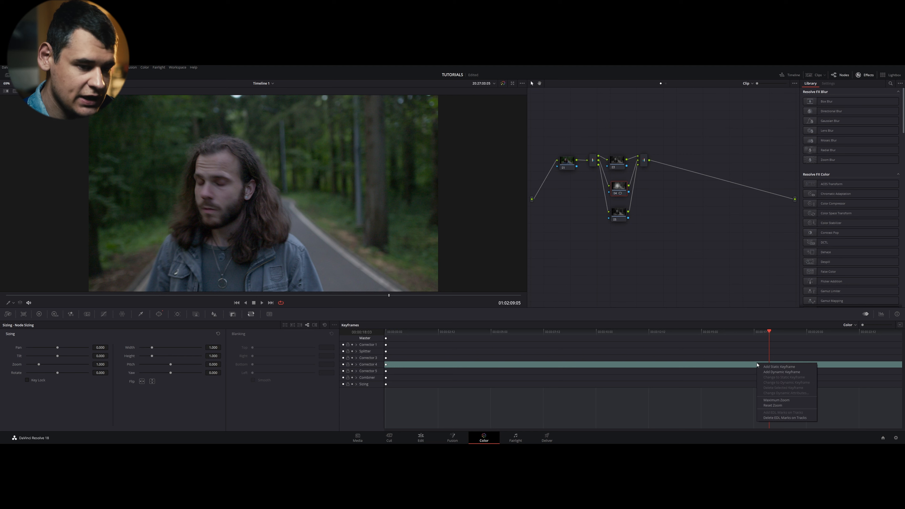
left_click(767, 368)
left_click(786, 332)
left_click(792, 333)
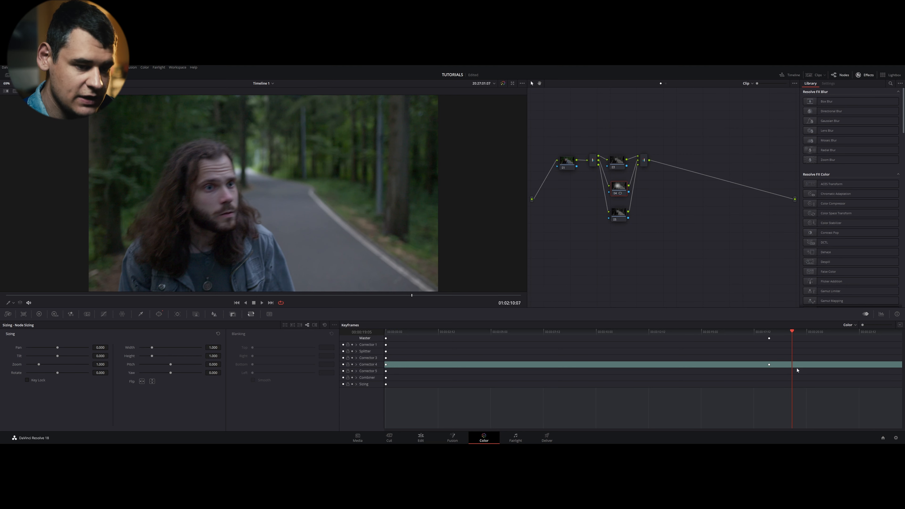
right_click(794, 364)
left_click(803, 368)
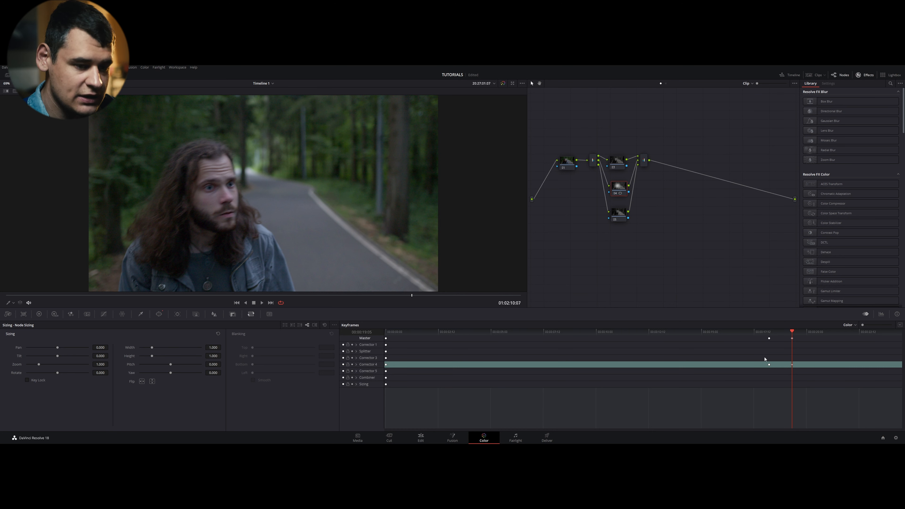
Convert the Corrector 4 keyframe at 01:02:09:05 from static to dynamic
right_click(770, 365)
left_click(792, 369)
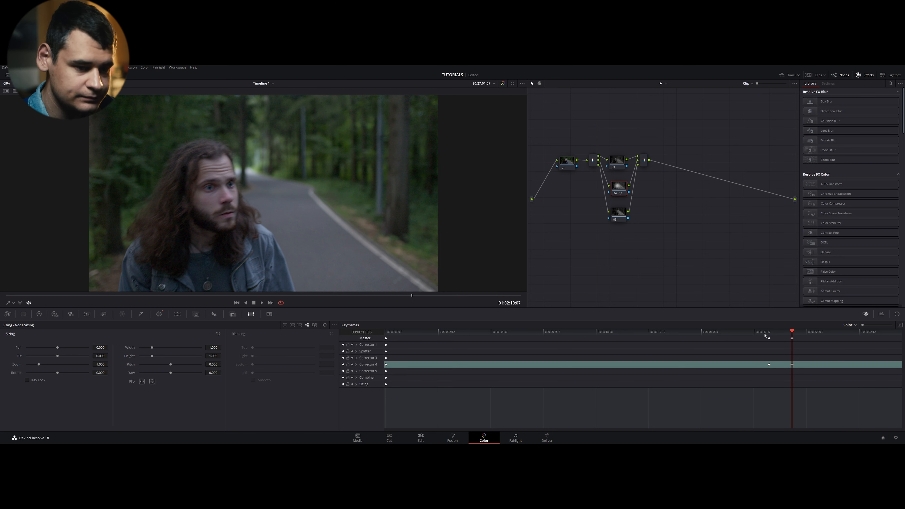
left_click(769, 365)
right_click(769, 364)
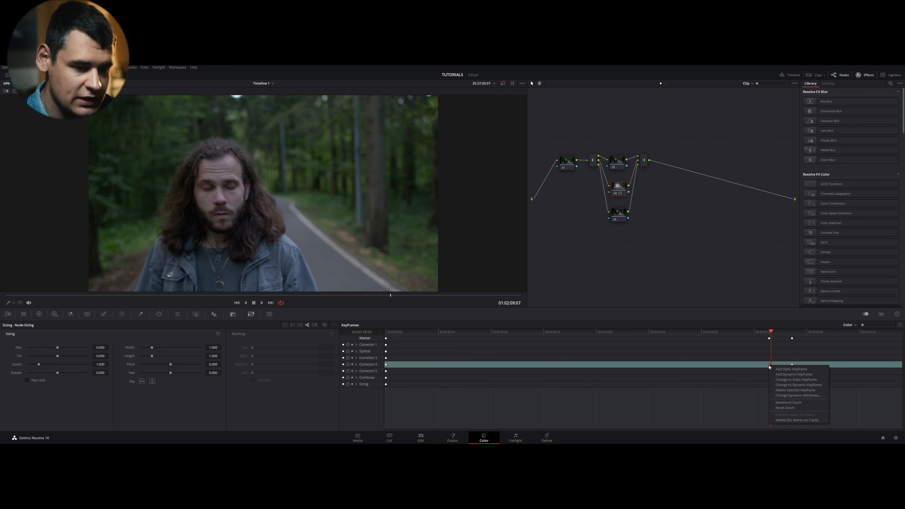
left_click(780, 385)
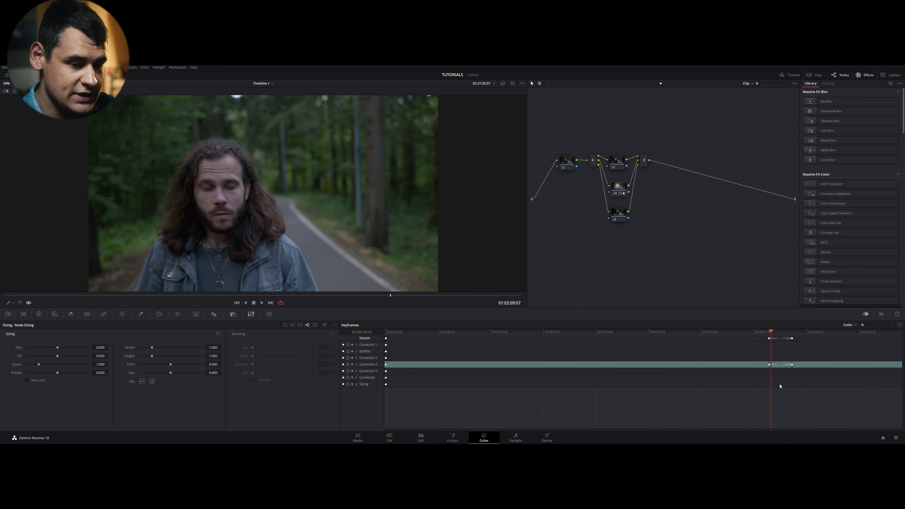
Change the Corrector 4 keyframe at 01:02:09:05 back to a static keyframe
right_click(768, 366)
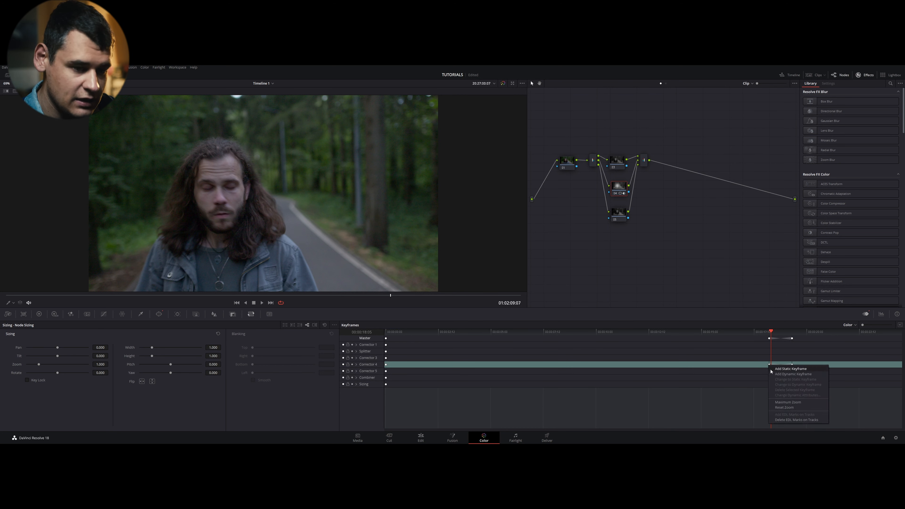
left_click(767, 363)
right_click(769, 366)
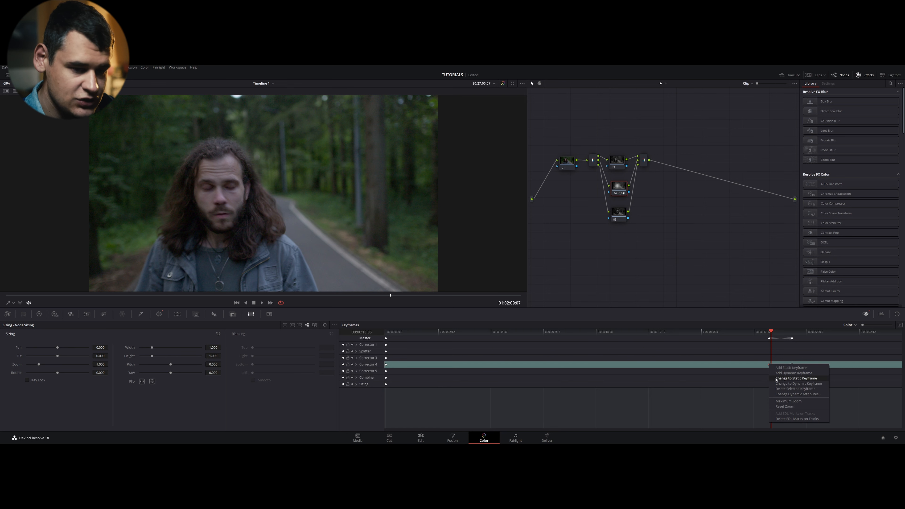
left_click(776, 385)
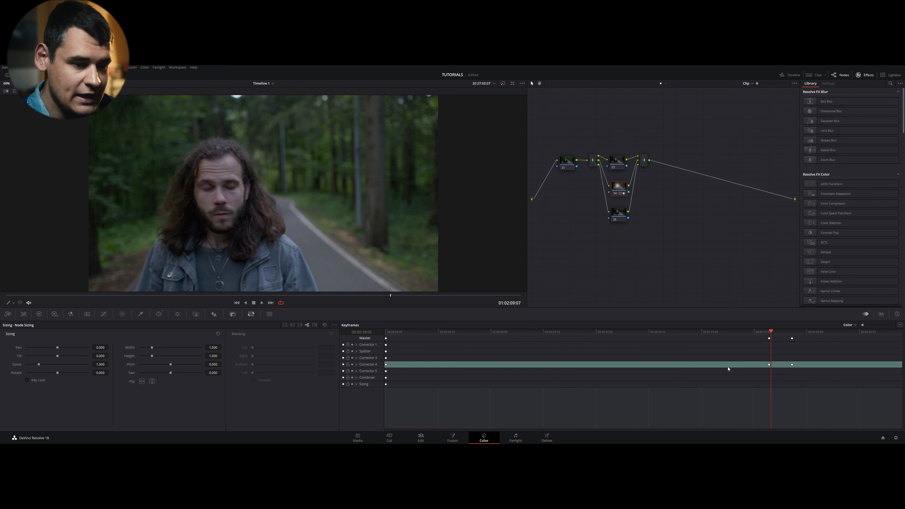
Select both added Corrector 4 keyframes and convert them to dynamic keyframes together
left_click_drag(765, 341, 802, 370)
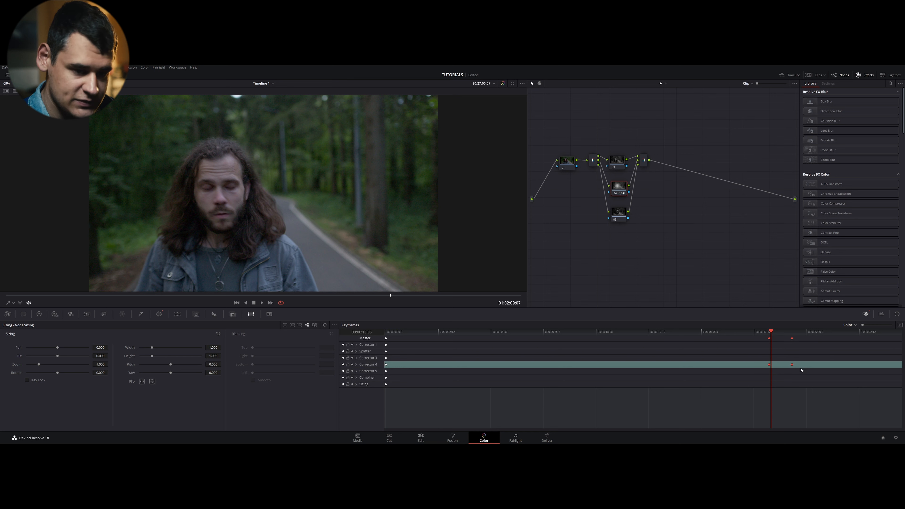
right_click(769, 365)
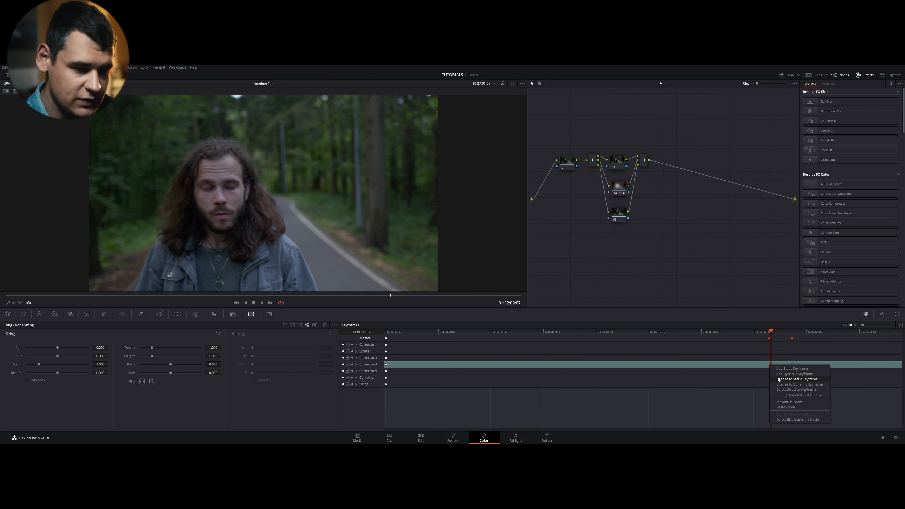
left_click(783, 385)
Edit the first keyframe's dynamic attributes, keeping the start of the dissolve curve linear and strongly bending its end, and apply them
right_click(772, 366)
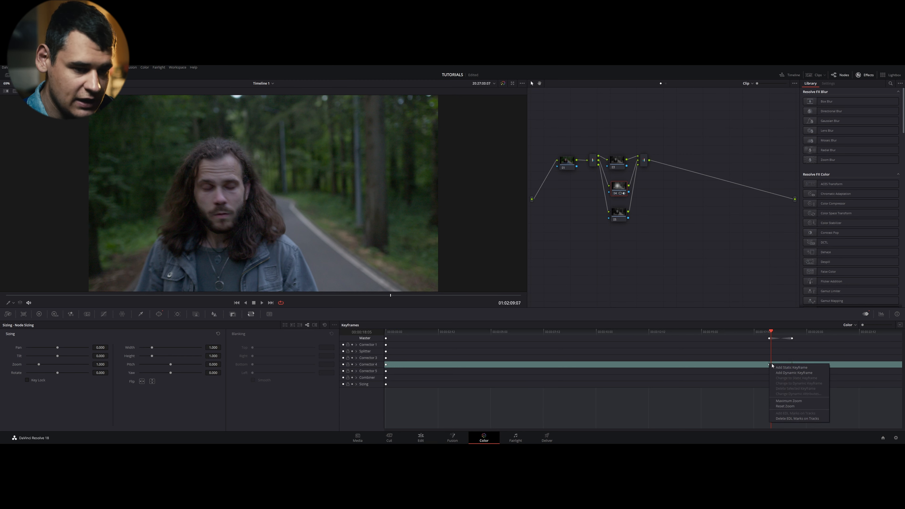
left_click(769, 364)
right_click(772, 364)
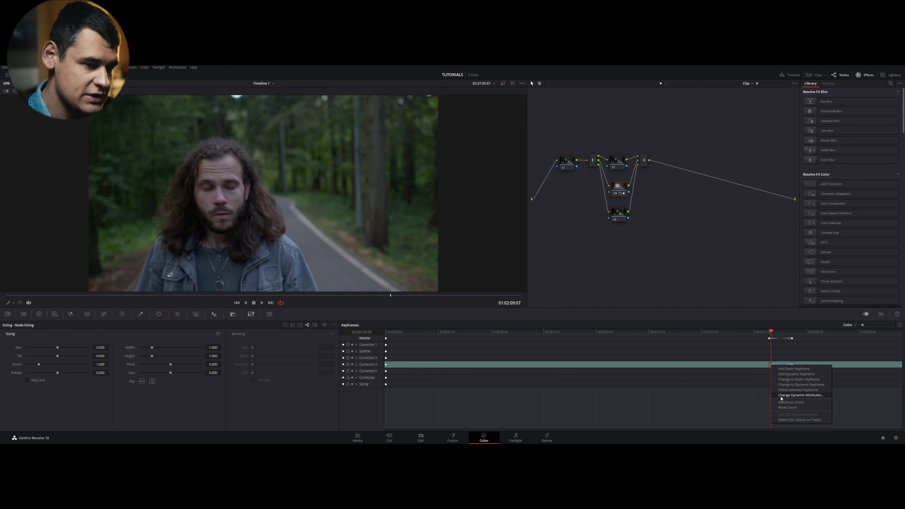
left_click(798, 395)
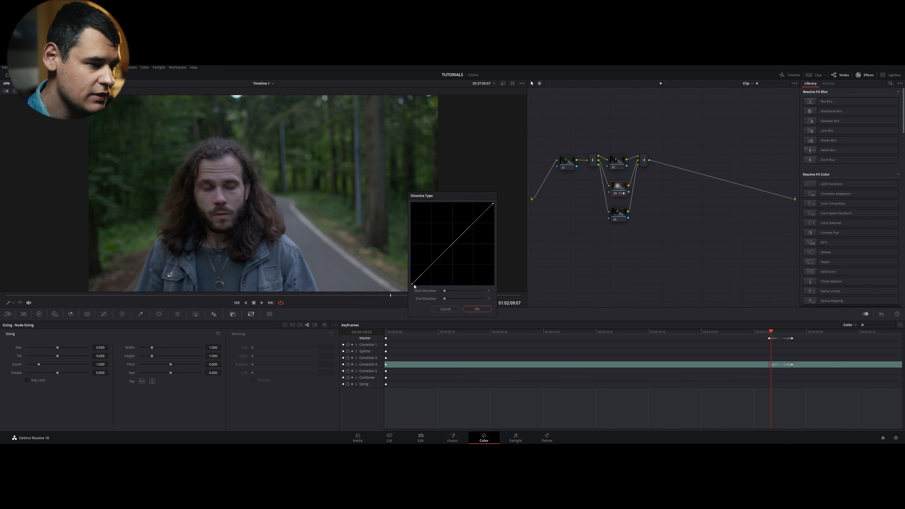
mouse_move(444, 291)
left_mouse_down()
mouse_move(464, 297)
mouse_move(437, 297)
mouse_move(464, 303)
mouse_move(455, 304)
left_mouse_up()
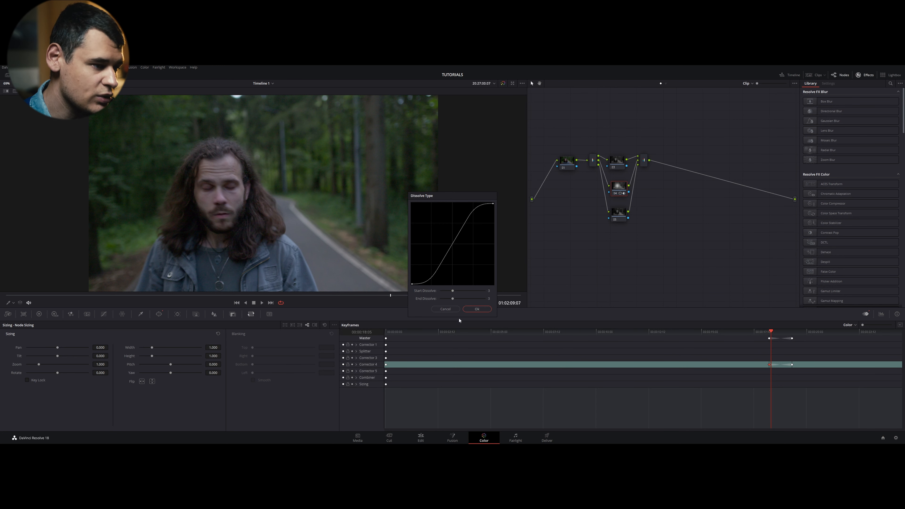
left_click_drag(453, 291, 479, 302)
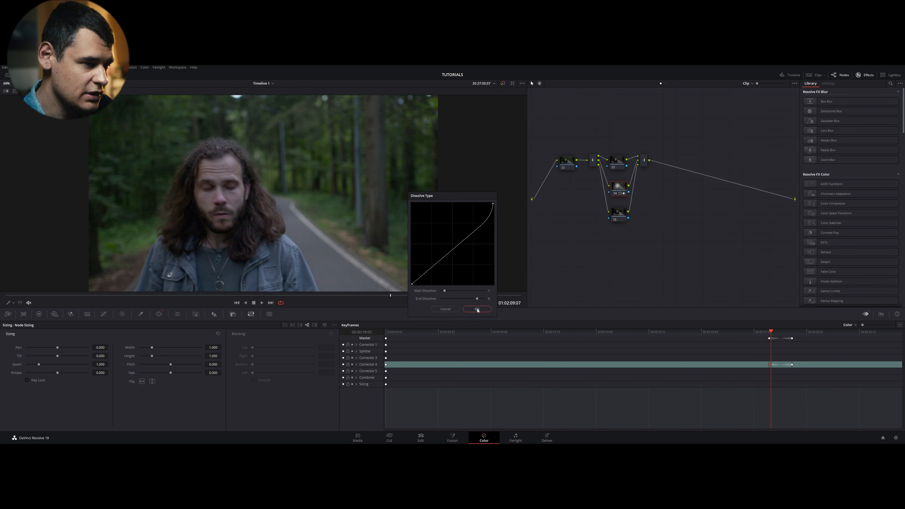
left_click(478, 310)
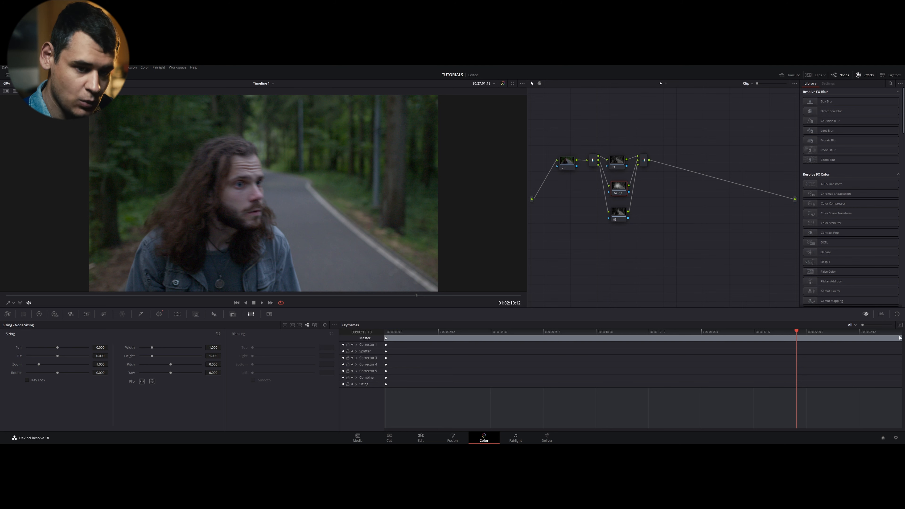
Shrink the expanded keyframe editor to its compact size and show the custom curves
left_click(900, 324)
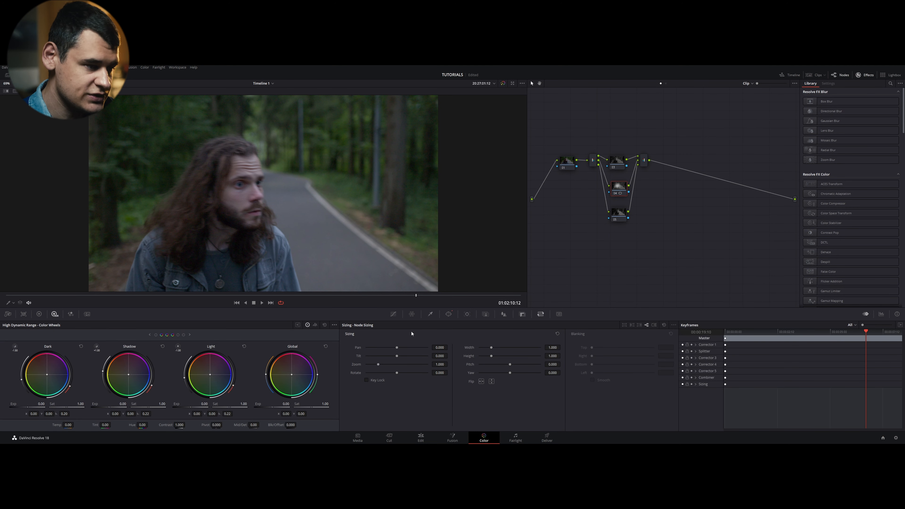
left_click(393, 313)
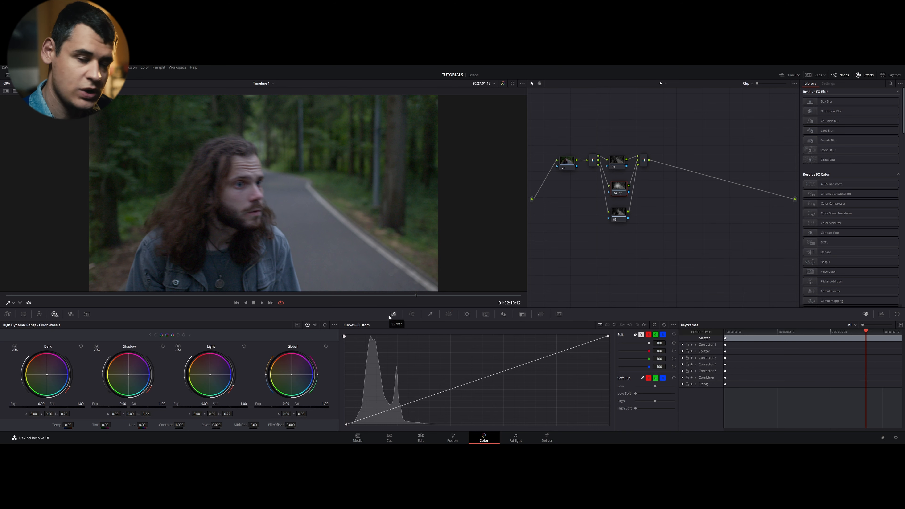